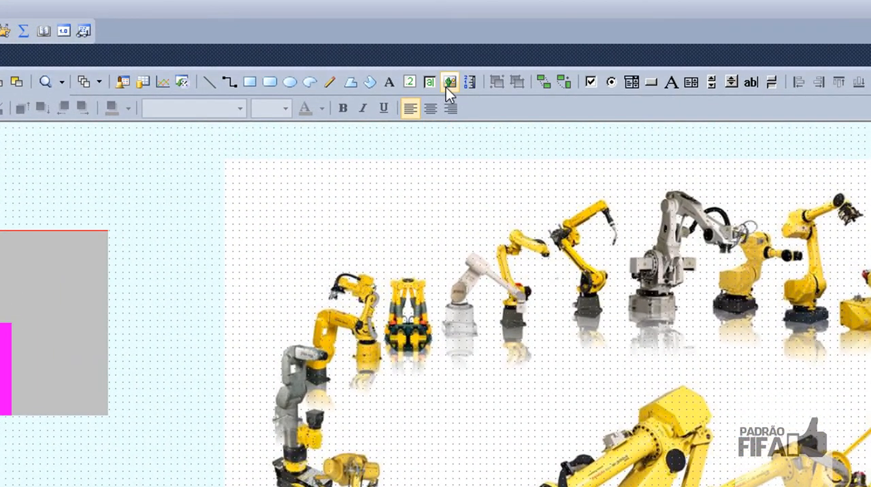
# Insert the Leopard image from the Sistemas Supervisórios folder inside Curso de Eletropneumatica as a picture below the grey rectangle
pyautogui.click(449, 83)
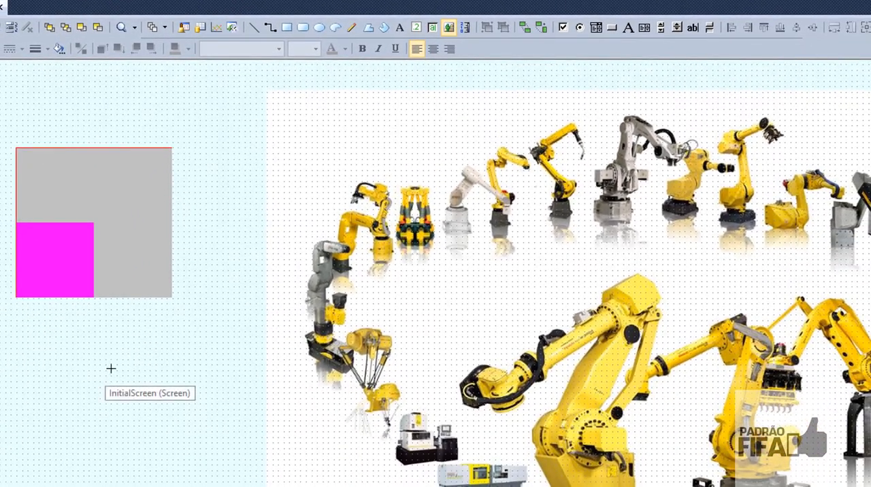
pyautogui.moveTo(111, 368)
pyautogui.mouseDown()
pyautogui.moveTo(290, 484)
pyautogui.moveTo(273, 481)
pyautogui.mouseUp()
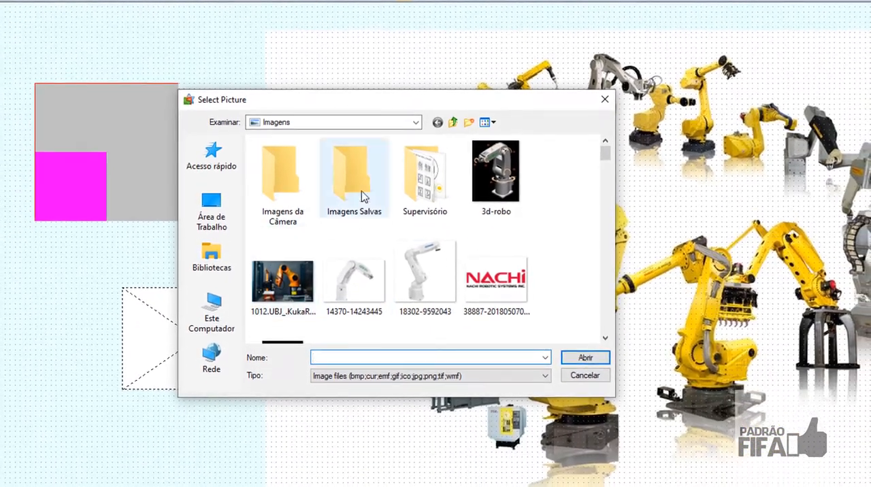
pyautogui.click(420, 121)
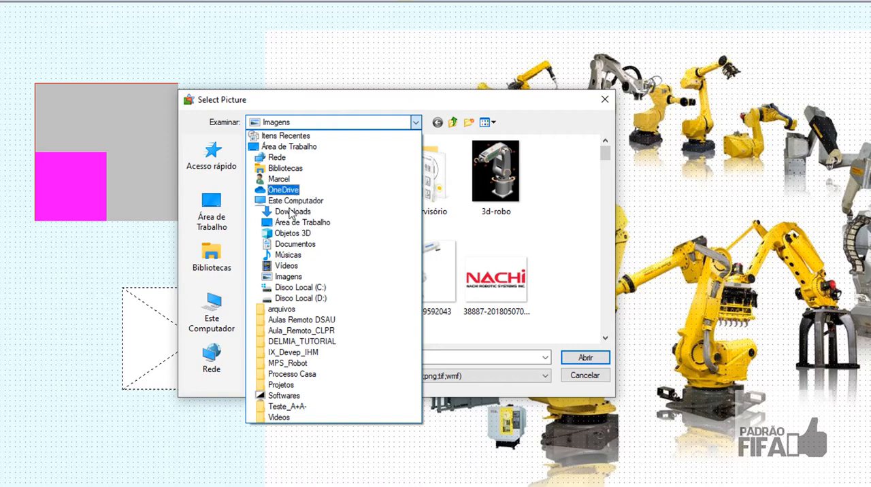
pyautogui.click(299, 396)
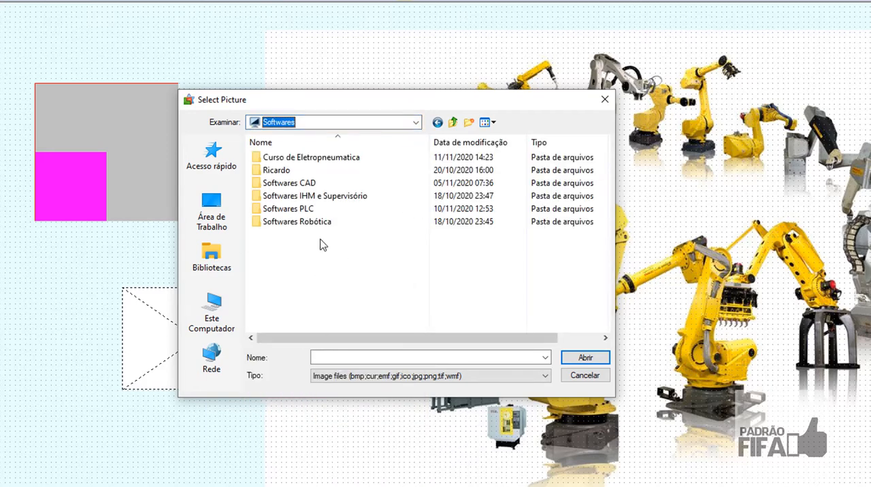
pyautogui.doubleClick(326, 159)
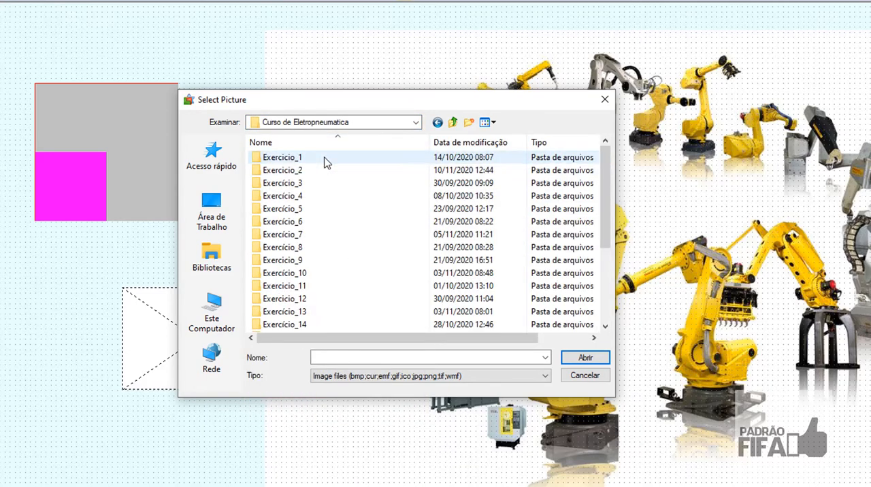
pyautogui.scroll(-4, 328, 218)
pyautogui.doubleClick(322, 302)
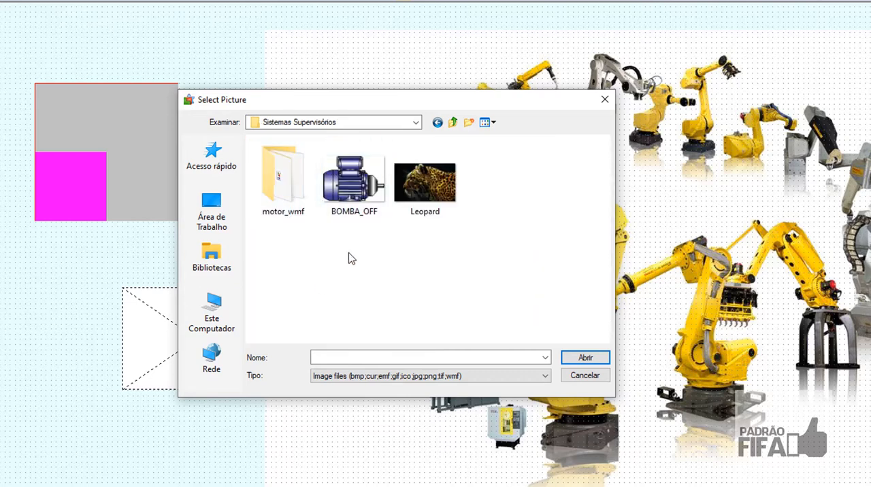
pyautogui.click(427, 204)
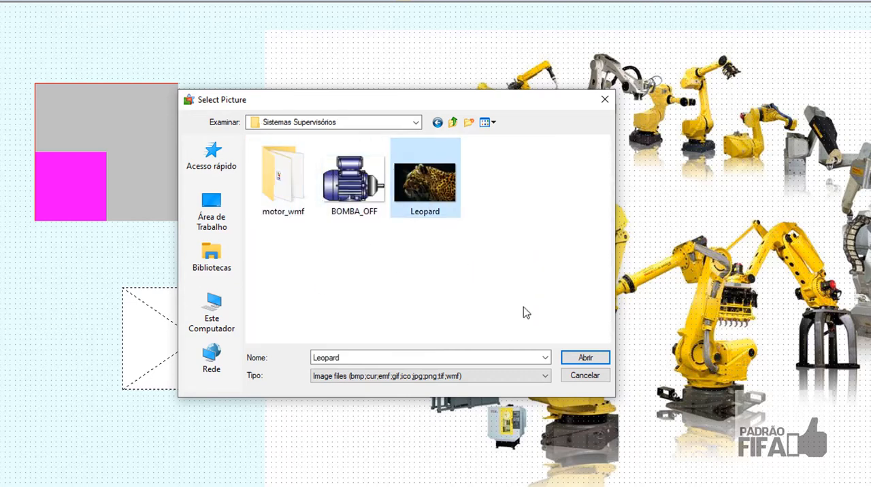
pyautogui.click(594, 362)
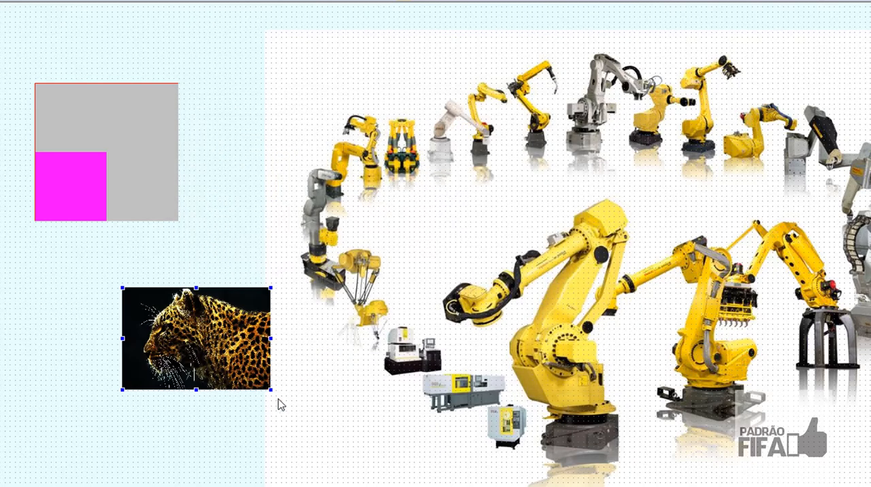
# Enlarge the leopard picture to about 17595 wide and 10610 high, and move it over the robots image
pyautogui.moveTo(272, 391); pyautogui.dragTo(573, 486)
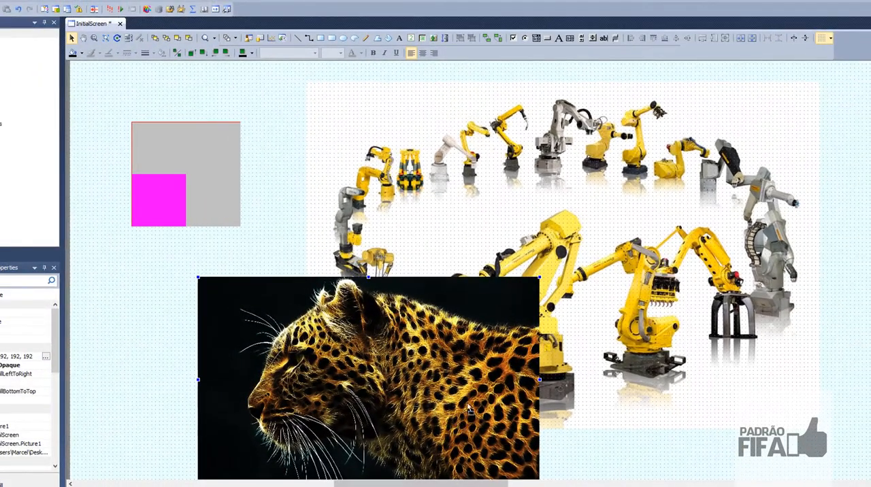
pyautogui.moveTo(468, 408); pyautogui.dragTo(497, 304)
pyautogui.moveTo(634, 237); pyautogui.dragTo(658, 233)
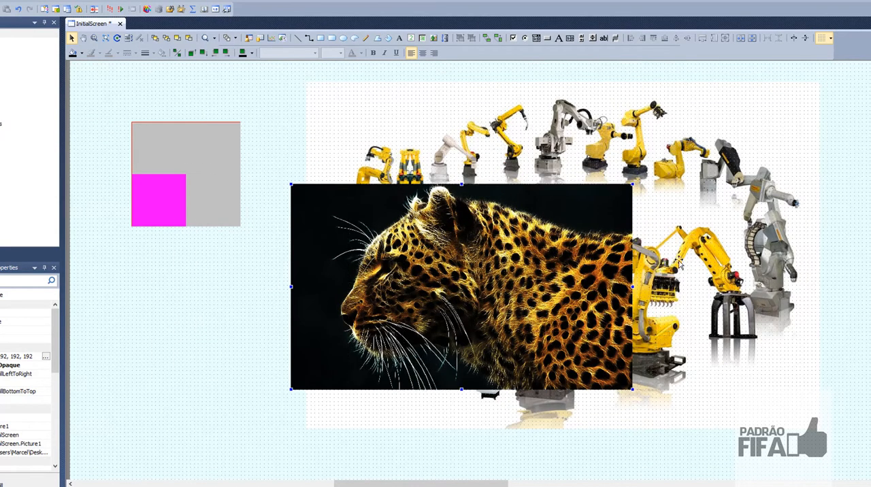
pyautogui.moveTo(716, 241); pyautogui.dragTo(510, 292)
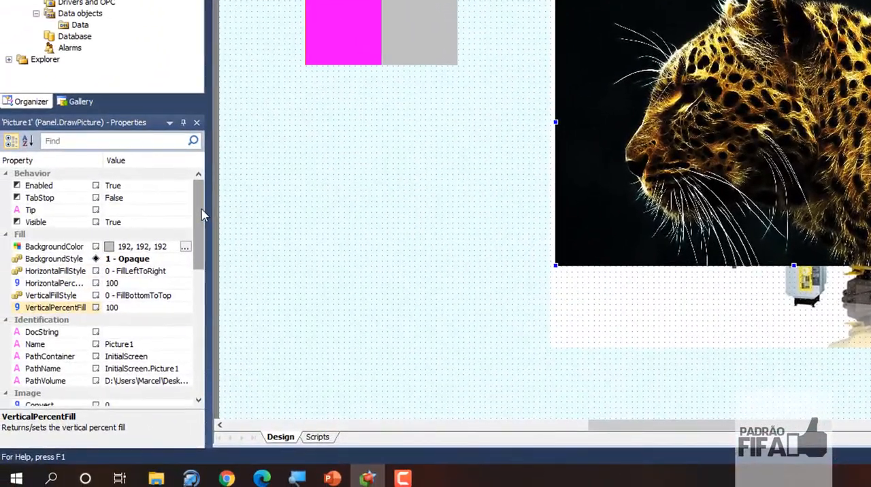
# Set the leopard picture's BackgroundColor to cyan (0, 255, 255)
pyautogui.moveTo(201, 215); pyautogui.dragTo(197, 357)
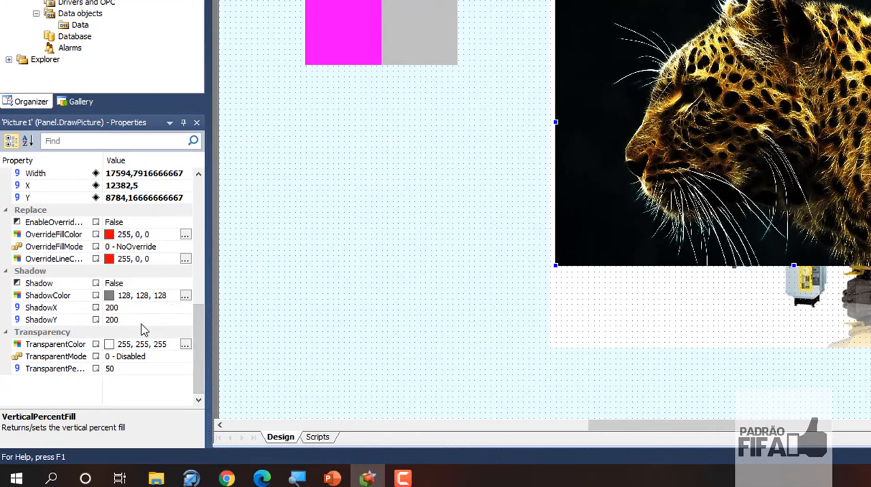
pyautogui.moveTo(197, 320); pyautogui.dragTo(208, 189)
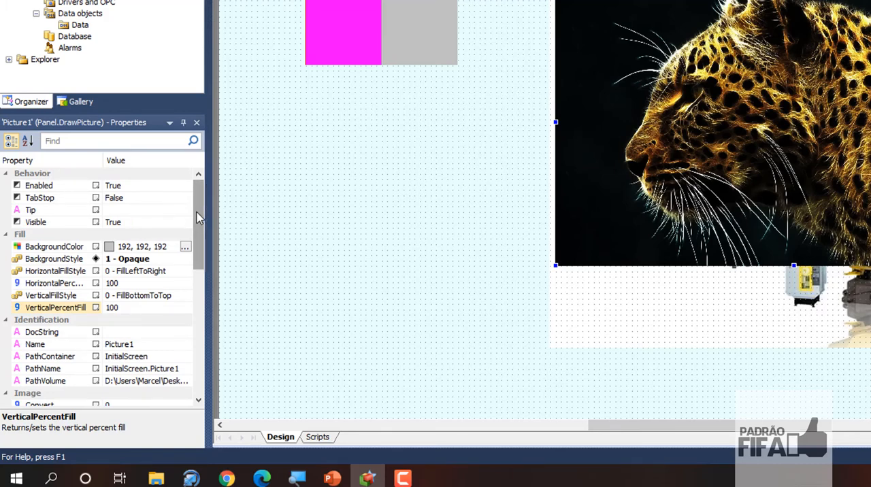
pyautogui.moveTo(197, 218); pyautogui.dragTo(198, 221)
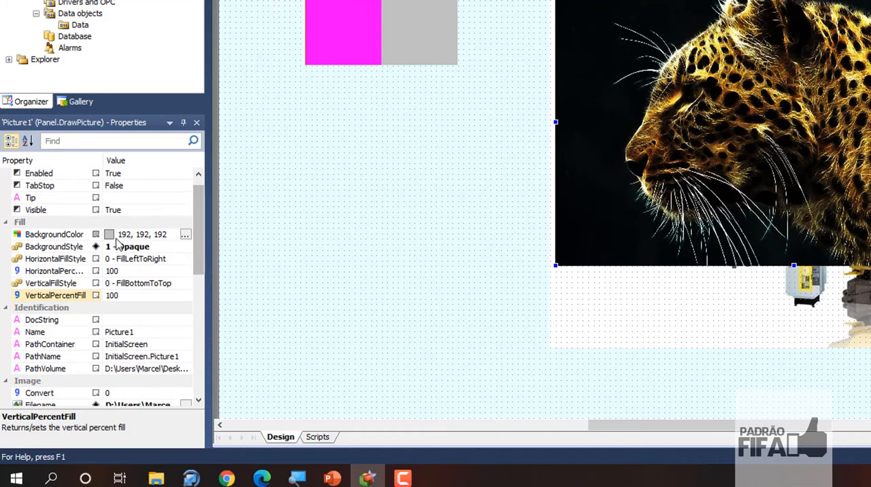
pyautogui.click(110, 235)
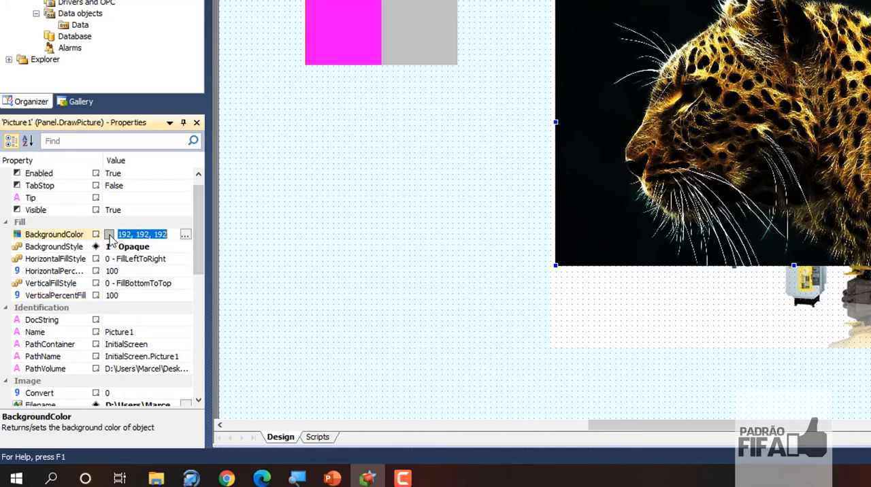
pyautogui.click(187, 236)
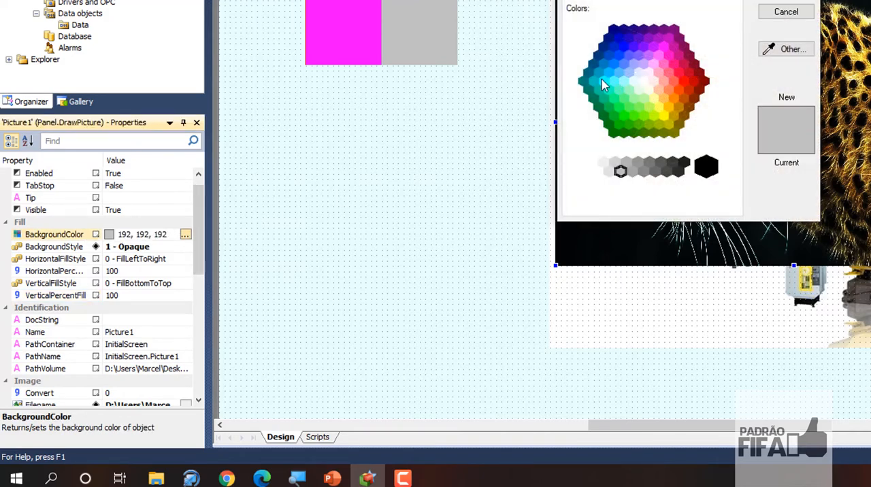
pyautogui.click(603, 81)
pyautogui.click(783, 1)
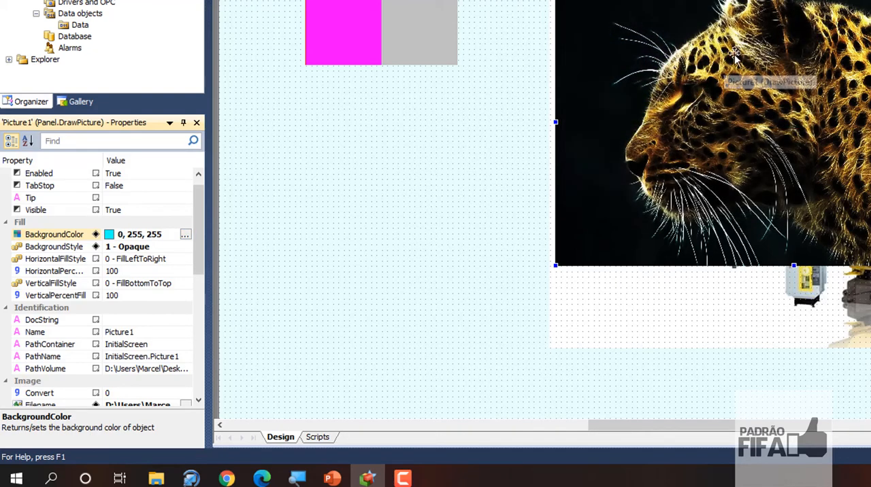
# Enable the leopard picture's shadow by setting its Shadow property to True
pyautogui.moveTo(201, 251); pyautogui.dragTo(197, 371)
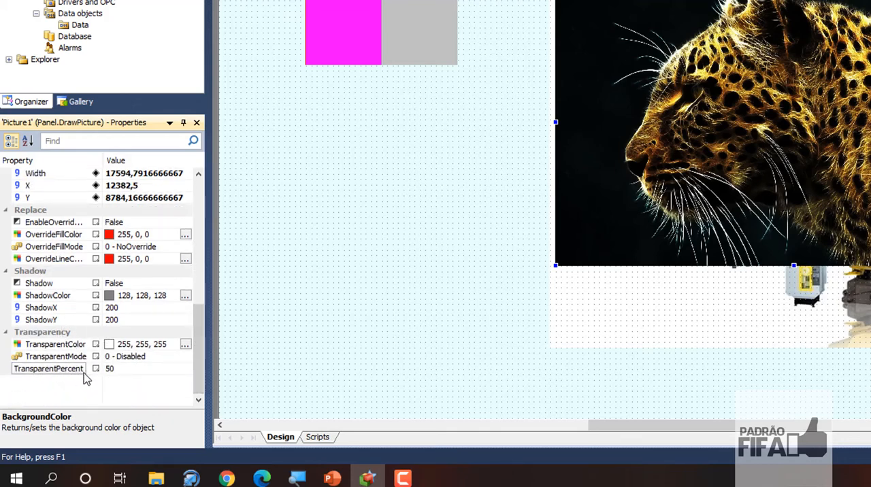
pyautogui.click(136, 374)
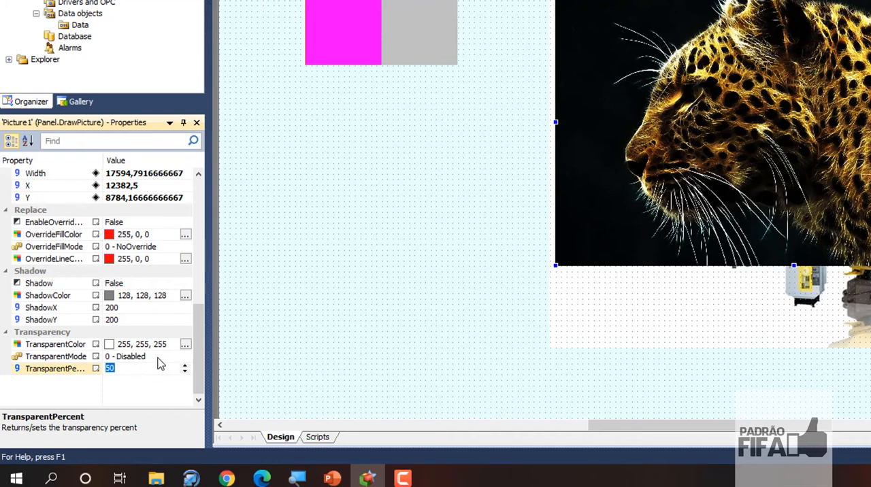
pyautogui.click(157, 358)
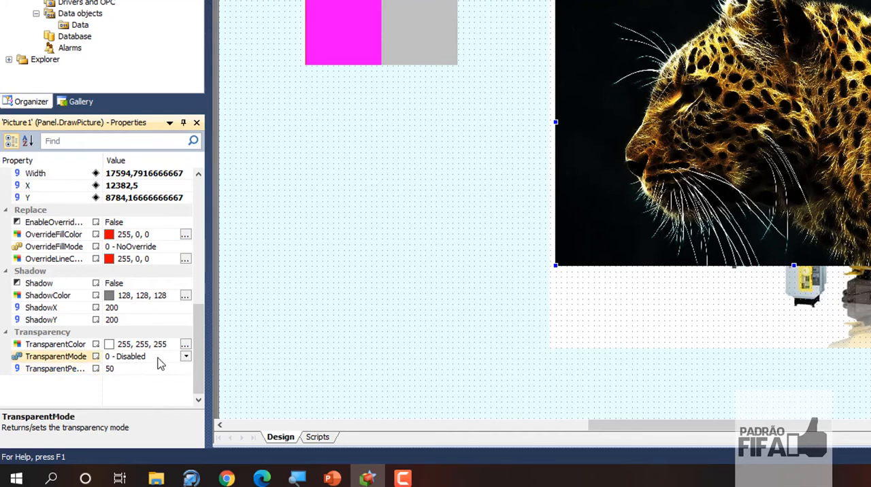
pyautogui.click(121, 284)
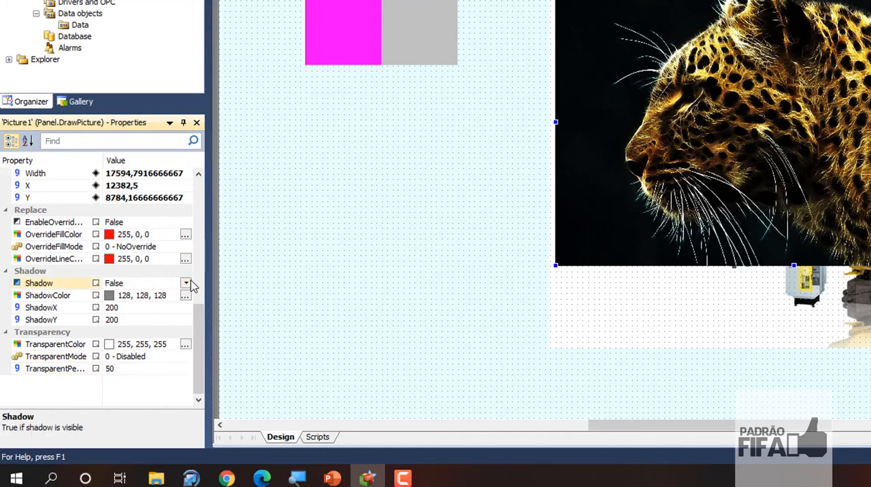
pyautogui.click(186, 283)
pyautogui.press('Return')
# Set the leopard picture's TransparentColor to dark grey (30, 30, 30)
pyautogui.click(185, 345)
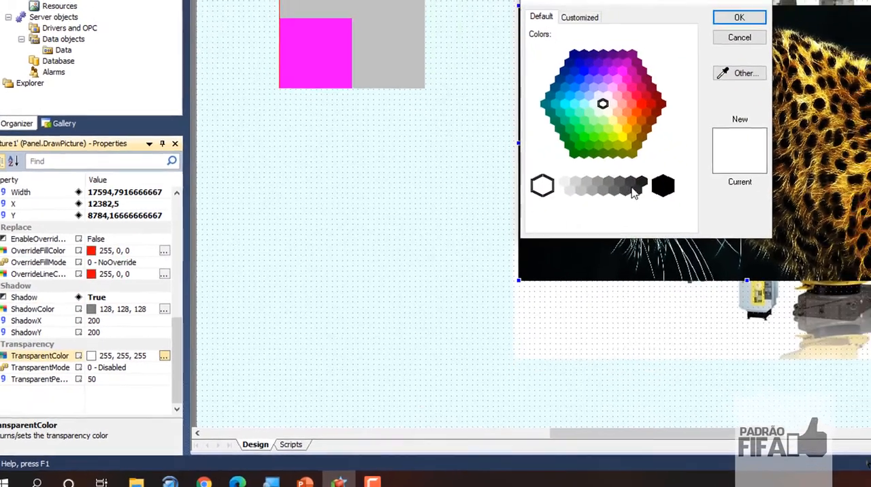
pyautogui.click(638, 184)
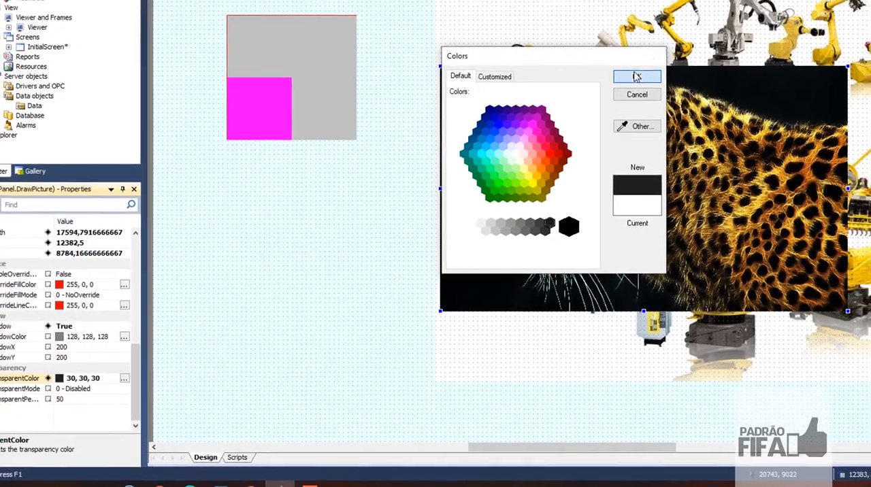
pyautogui.click(636, 77)
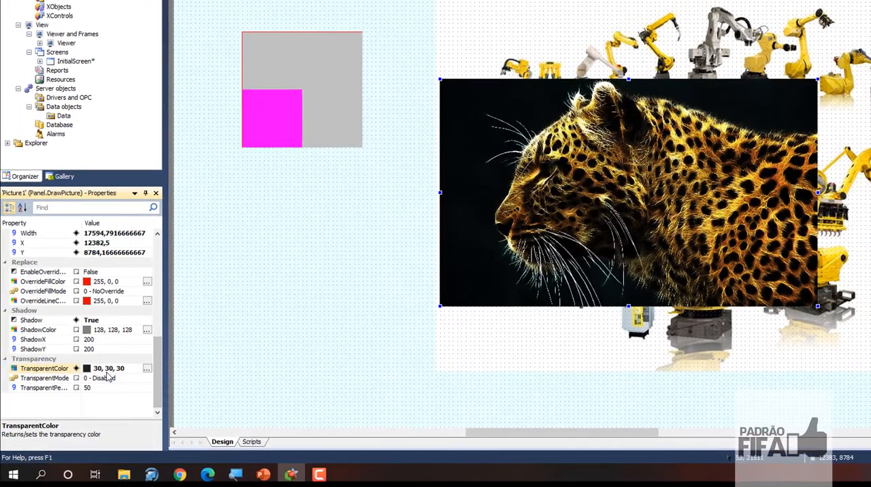
# Set the leopard picture's TransparentMode to 1 - ByColor and its TransparentColor to red (255, 0, 0)
pyautogui.click(108, 379)
pyautogui.click(147, 378)
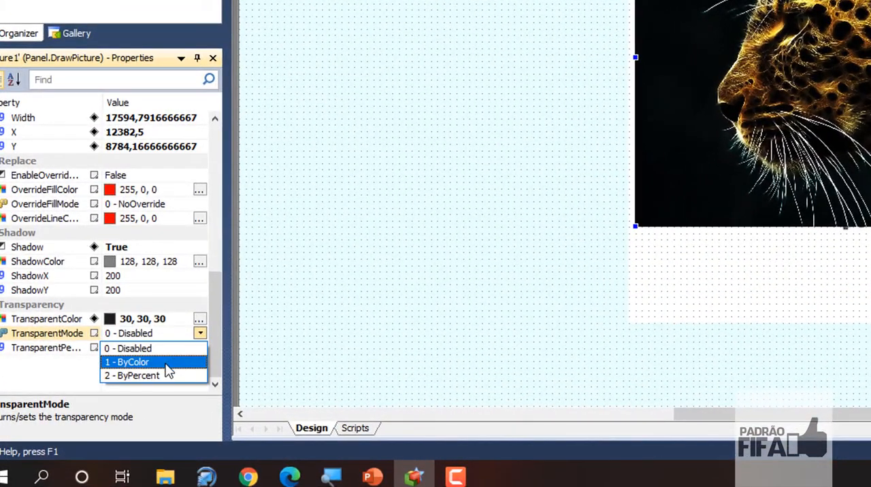
pyautogui.click(166, 366)
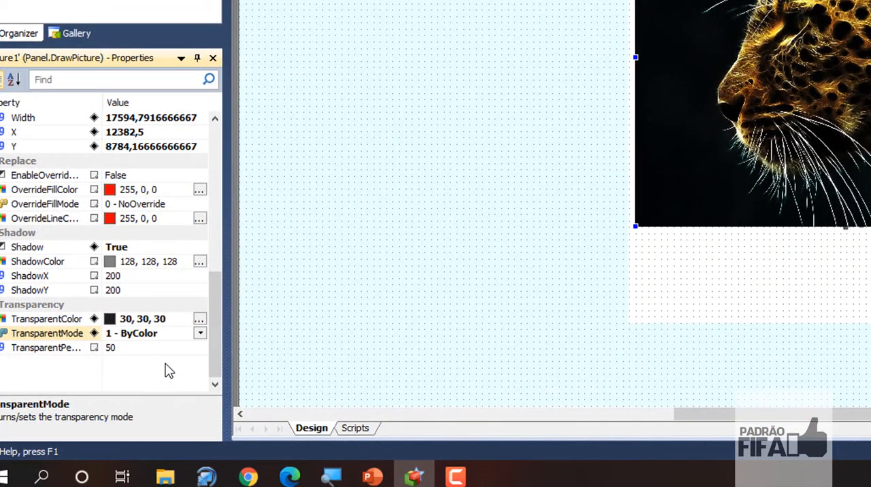
pyautogui.click(151, 350)
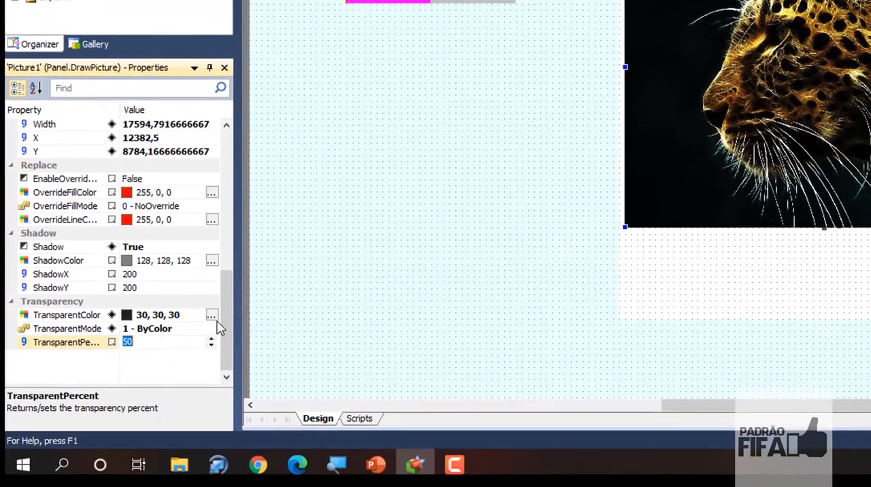
pyautogui.click(213, 315)
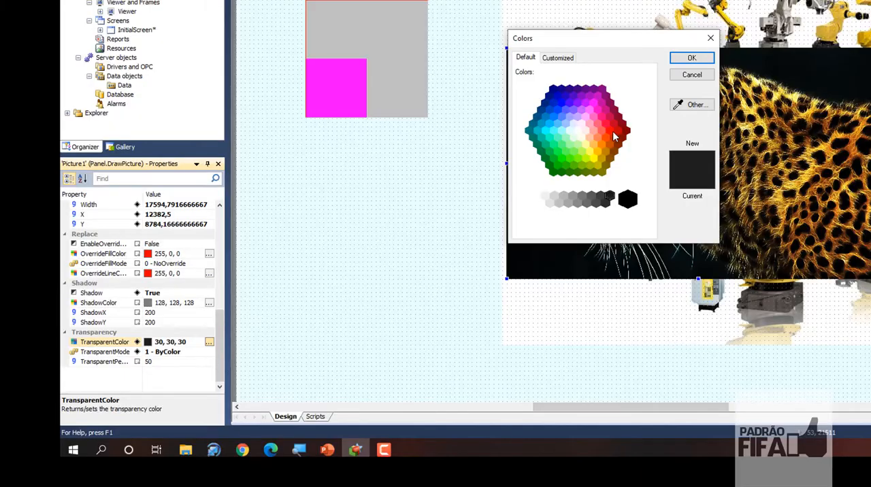
pyautogui.click(781, 28)
pyautogui.click(694, 59)
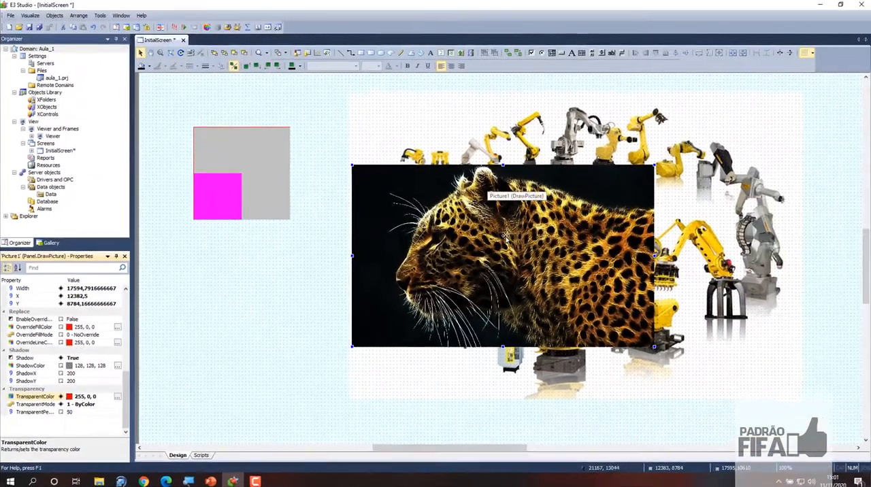
# Reposition the leopard picture over the robots image at about X 12197, Y 6985
pyautogui.moveTo(602, 202); pyautogui.dragTo(440, 265)
pyautogui.moveTo(353, 311); pyautogui.dragTo(491, 256)
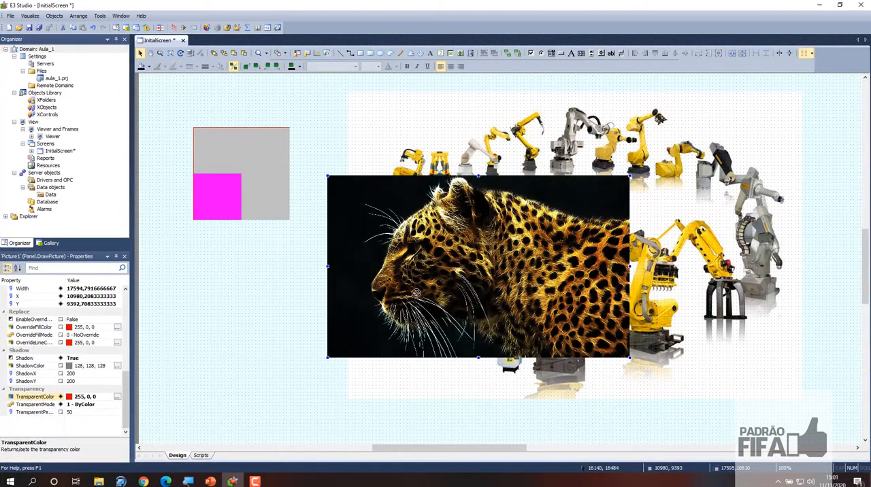
pyautogui.moveTo(423, 257); pyautogui.dragTo(443, 216)
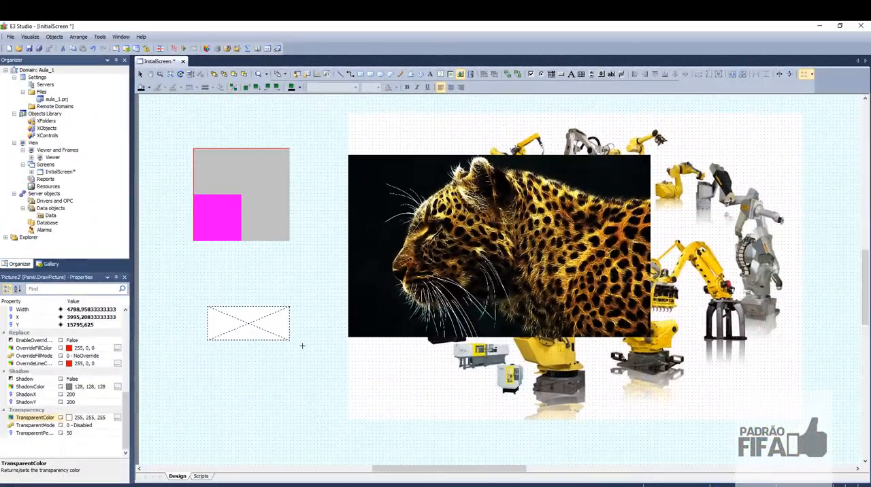
# Insert the BOMBA_OFF image as a picture about 6800 wide below the grey rectangle, and shift it slightly upward
pyautogui.moveTo(302, 345); pyautogui.dragTo(324, 368)
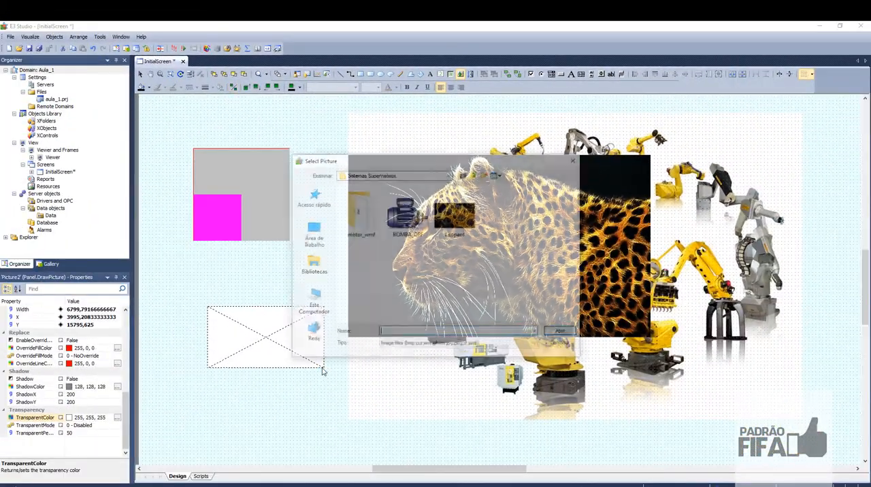
pyautogui.click(426, 219)
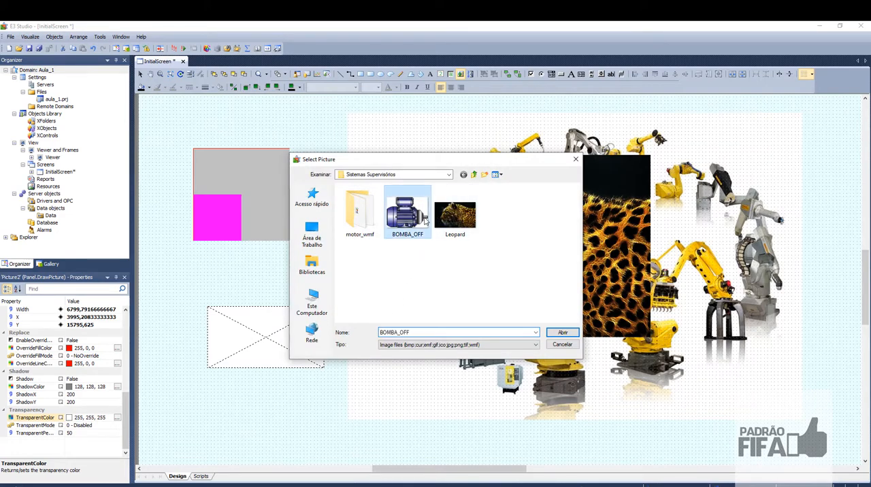
pyautogui.click(562, 332)
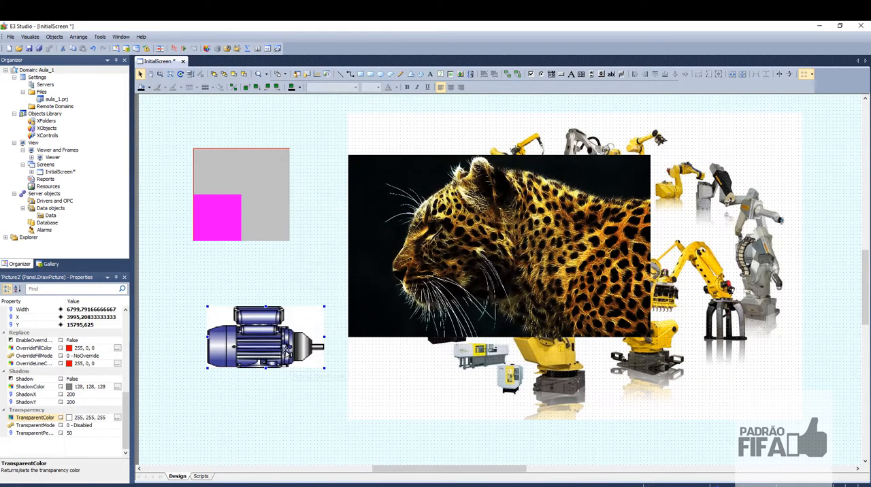
pyautogui.moveTo(283, 347); pyautogui.dragTo(278, 327)
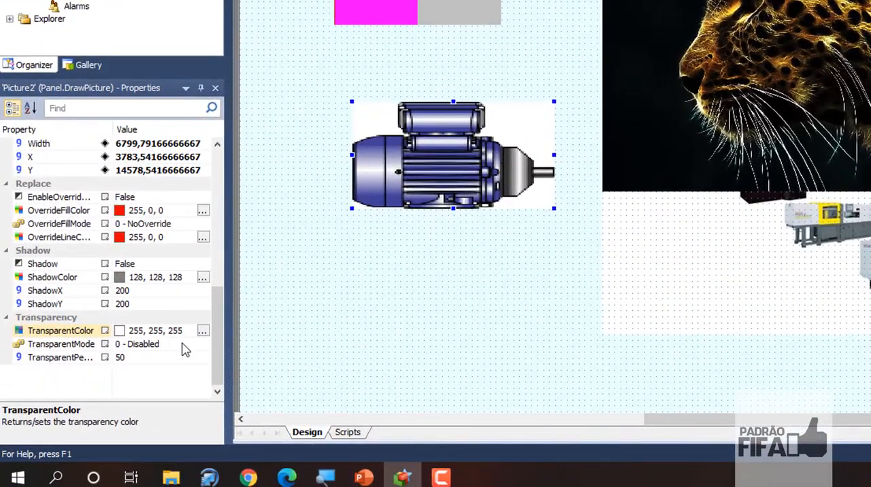
# Set the motor picture's TransparentMode to 1 - ByColor
pyautogui.click(196, 350)
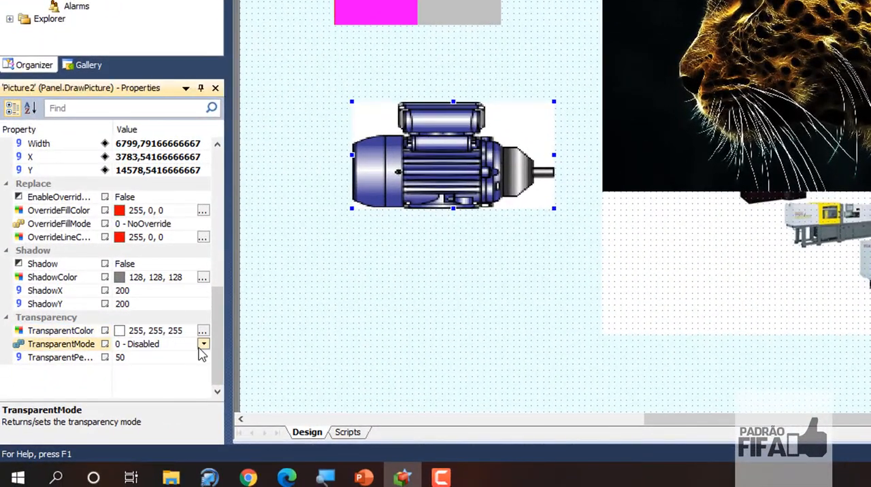
pyautogui.click(196, 351)
pyautogui.click(182, 372)
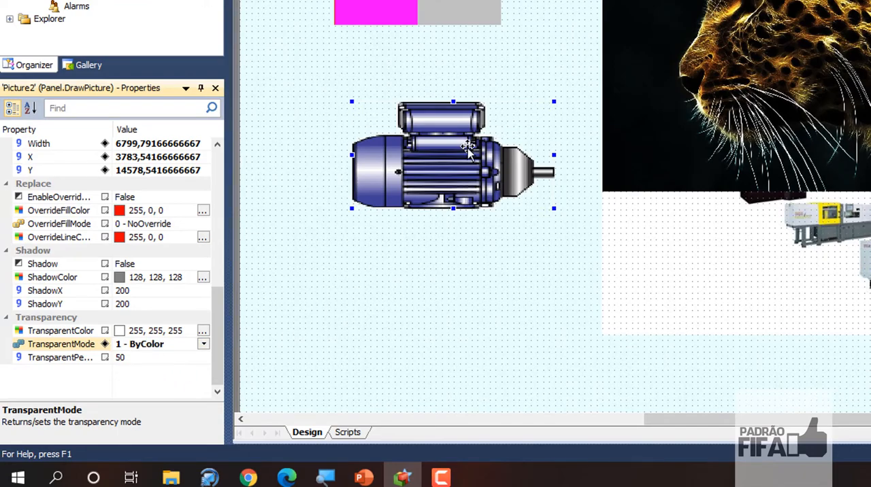
# Try light blue (0, 192, 255) and blue (0, 0, 255) as the motor picture's TransparentColor
pyautogui.click(202, 330)
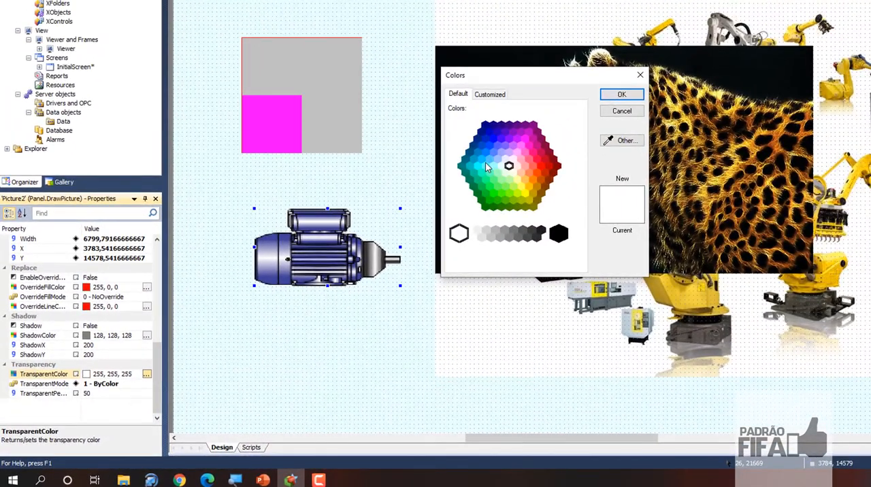
pyautogui.click(480, 163)
pyautogui.click(622, 95)
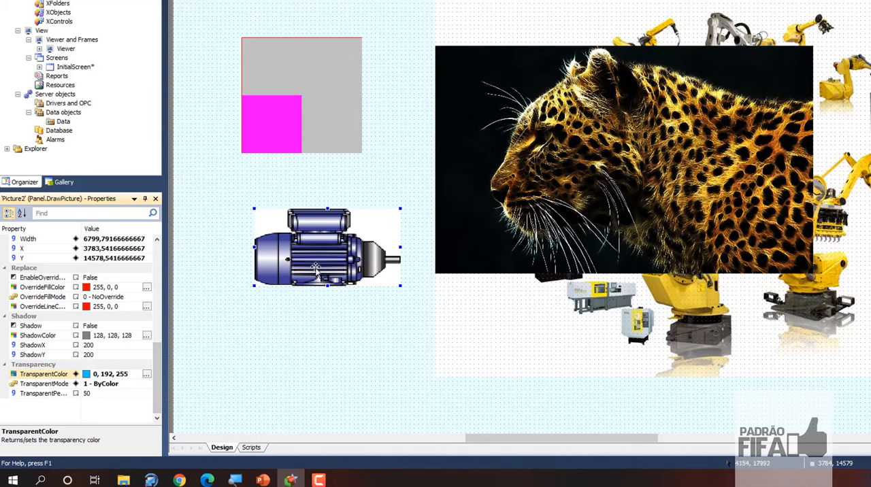
pyautogui.click(147, 375)
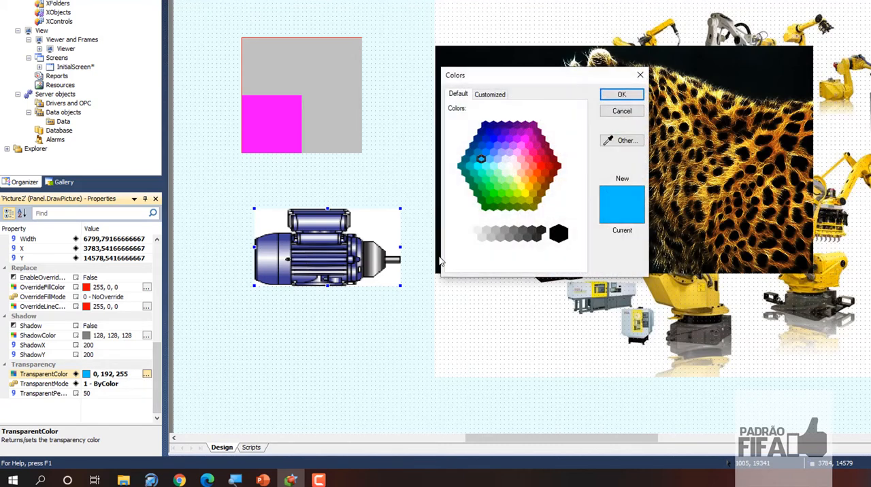
pyautogui.click(495, 141)
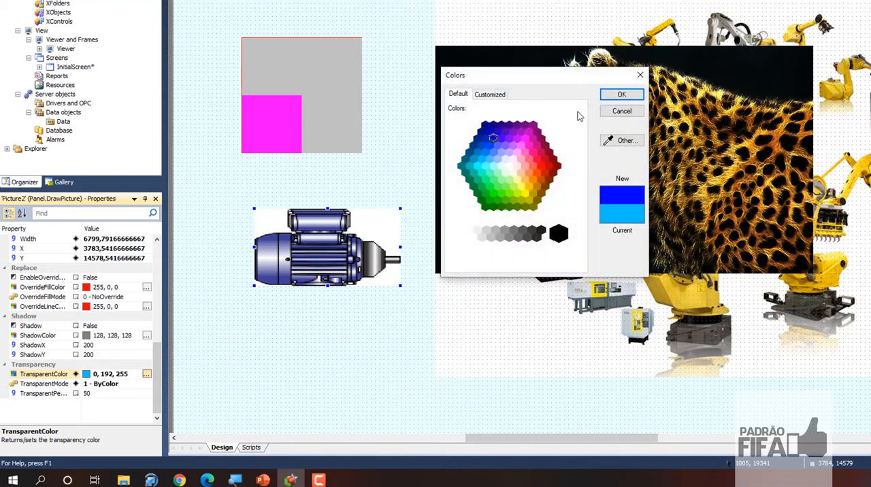
pyautogui.click(620, 94)
# Set the motor picture's TransparentColor to white (255, 255, 255) and shift the picture to about X 2990, Y 13600
pyautogui.moveTo(318, 252)
pyautogui.mouseDown()
pyautogui.moveTo(332, 303)
pyautogui.moveTo(340, 249)
pyautogui.moveTo(335, 242)
pyautogui.moveTo(313, 249)
pyautogui.mouseUp()
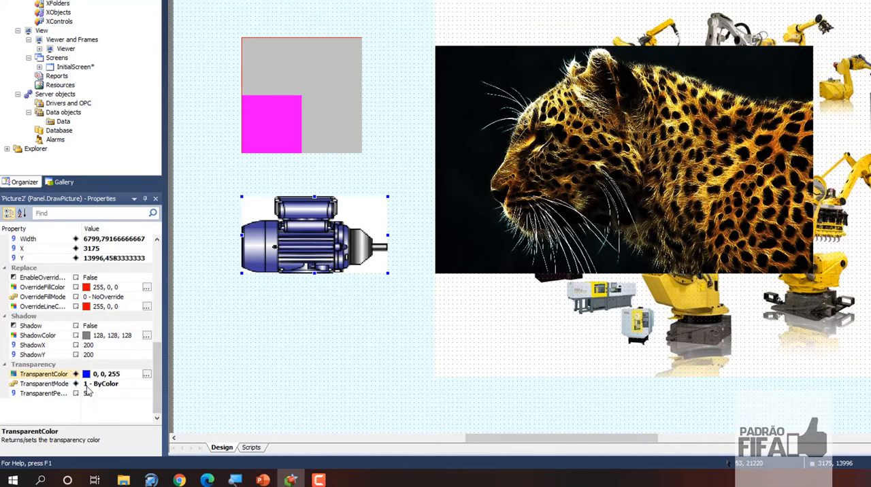
pyautogui.click(146, 375)
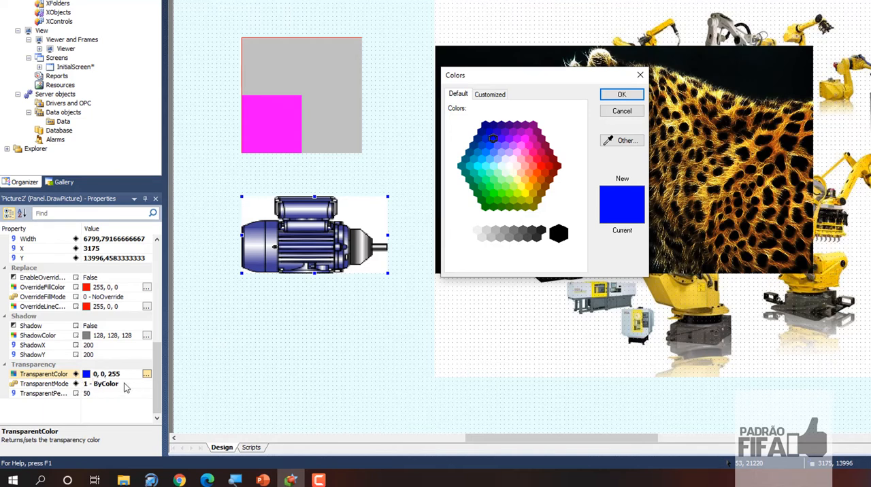
pyautogui.click(508, 168)
pyautogui.click(606, 97)
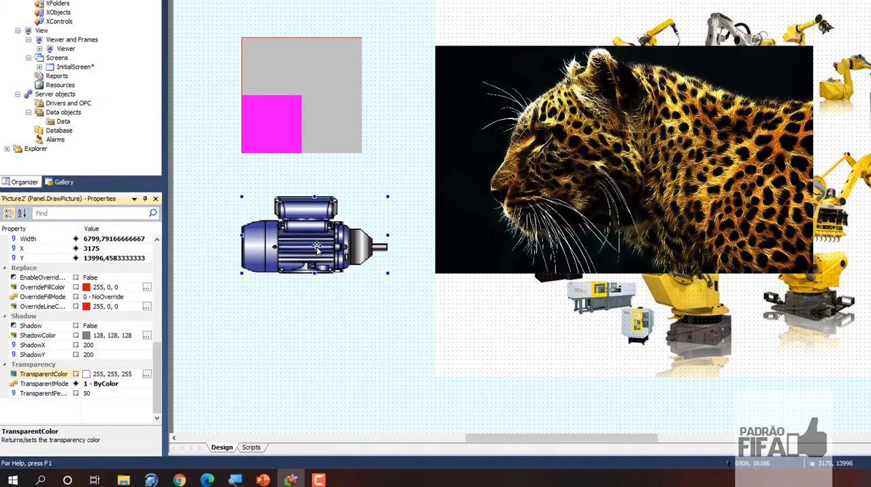
pyautogui.moveTo(317, 254)
pyautogui.mouseDown()
pyautogui.moveTo(363, 258)
pyautogui.moveTo(365, 249)
pyautogui.moveTo(318, 250)
pyautogui.mouseUp()
# Move the leopard picture over the robots image to about X 20399, Y 8599
pyautogui.click(368, 318)
pyautogui.click(436, 294)
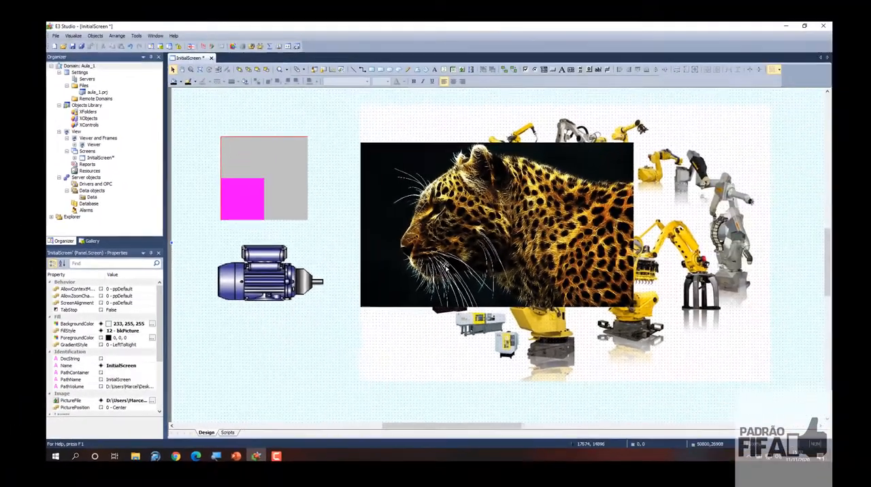
pyautogui.moveTo(446, 265); pyautogui.dragTo(605, 286)
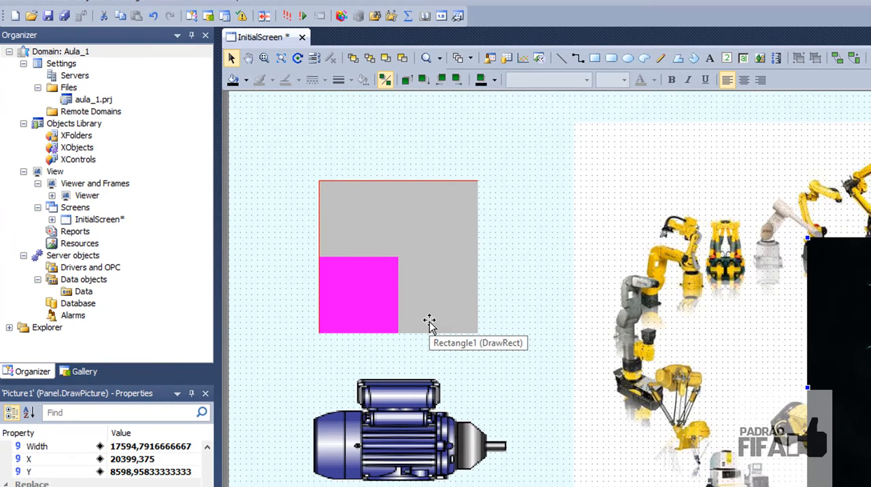
# Insert the Leopard image as a project resource in Aula_1.prj and select it under Resources
pyautogui.click(74, 244)
pyautogui.rightClick(72, 249)
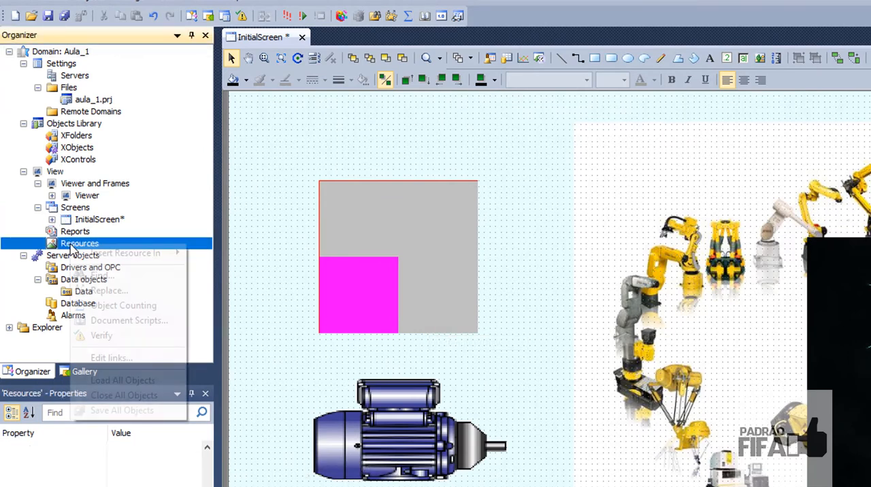
pyautogui.moveTo(126, 255)
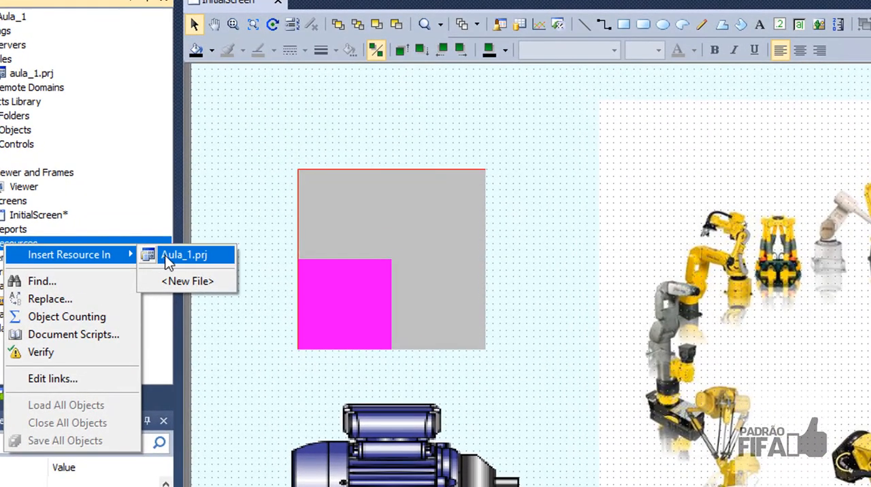
pyautogui.click(179, 254)
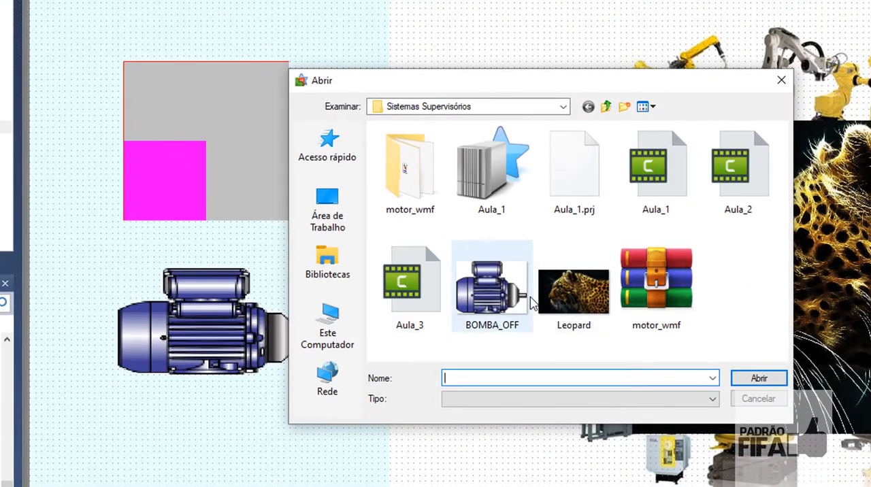
pyautogui.click(571, 303)
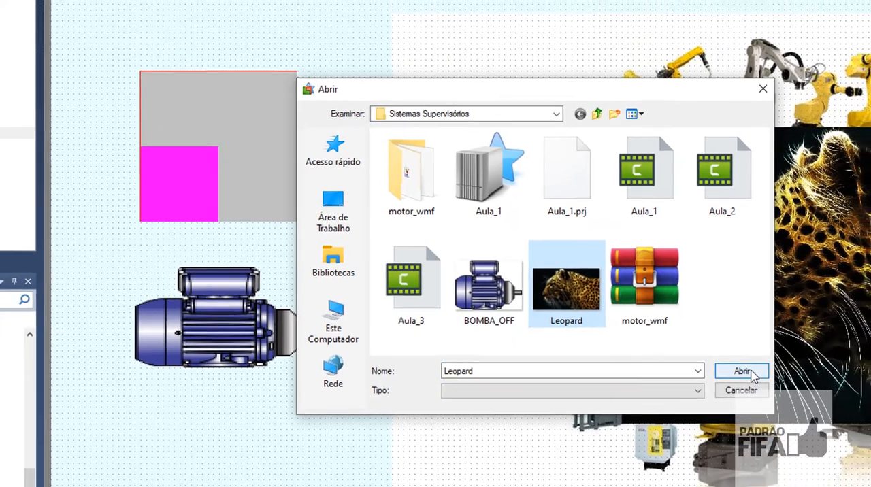
pyautogui.click(769, 382)
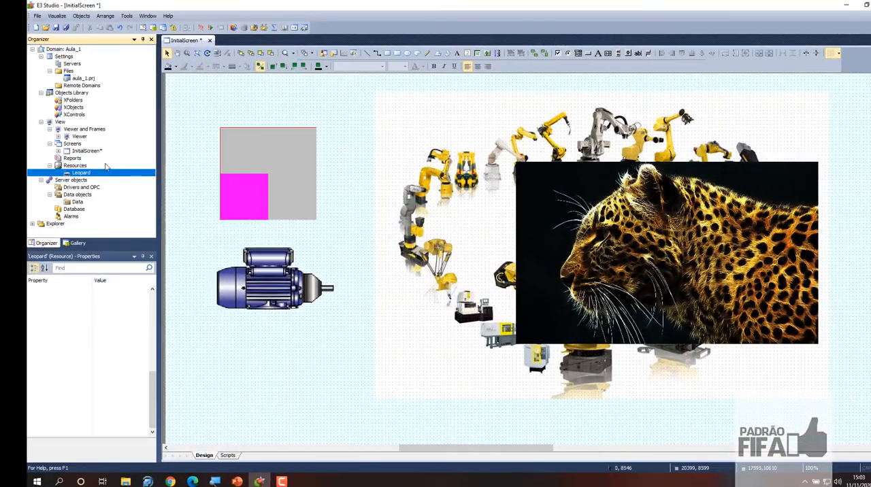
pyautogui.click(69, 166)
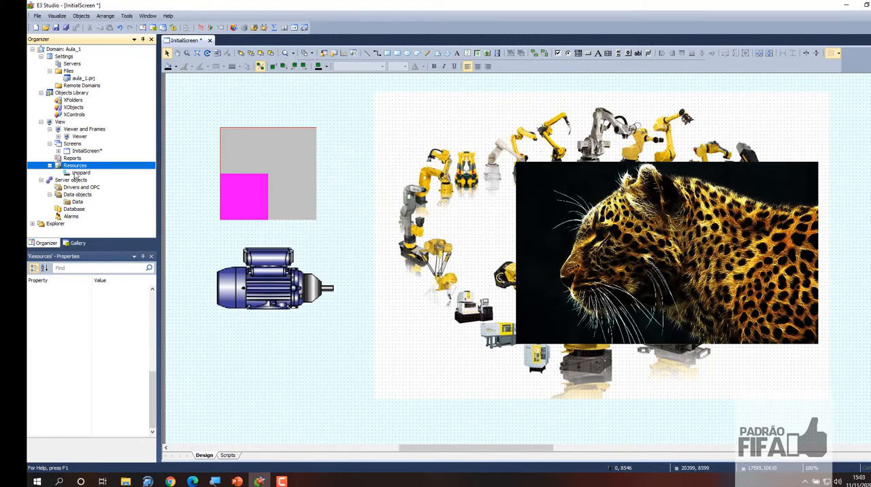
pyautogui.click(76, 174)
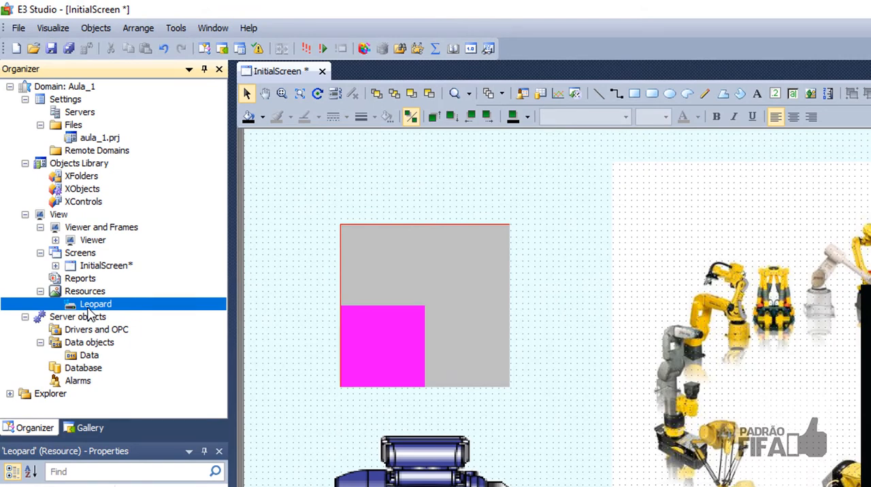
# Collapse the SymbolFactory category in the Gallery and display the Project resources category
pyautogui.click(80, 428)
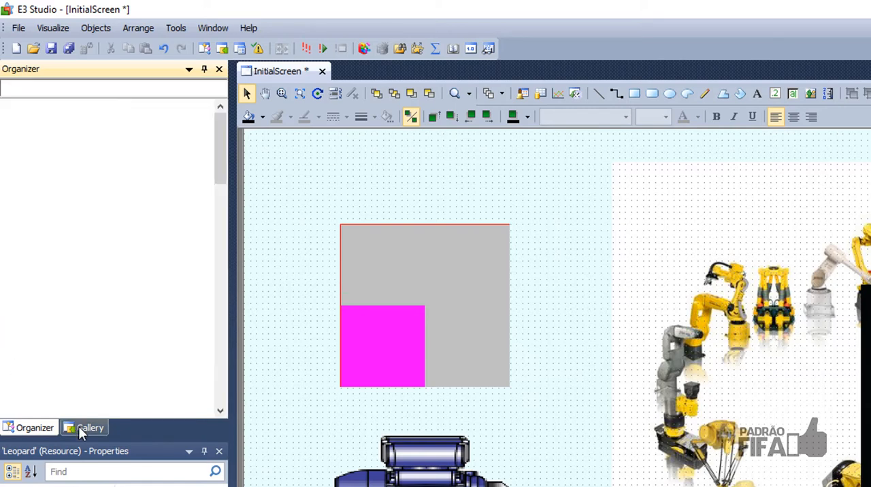
pyautogui.click(219, 92)
pyautogui.moveTo(222, 142); pyautogui.dragTo(224, 116)
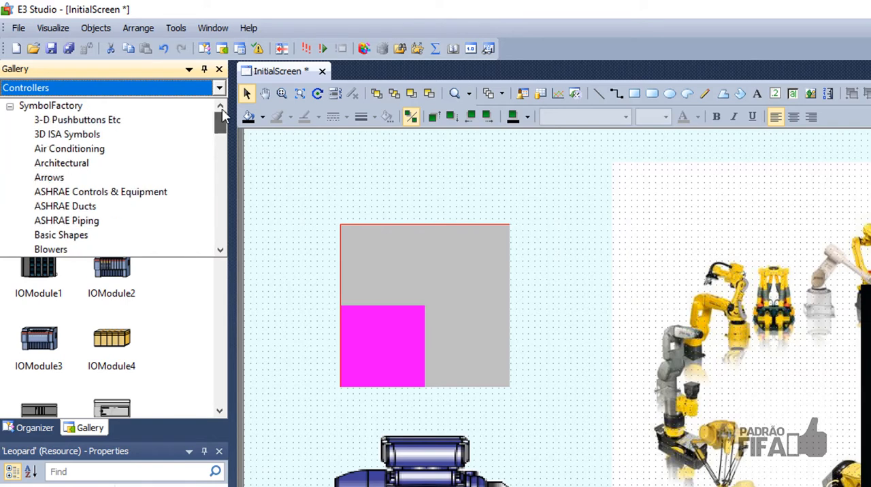
pyautogui.click(11, 111)
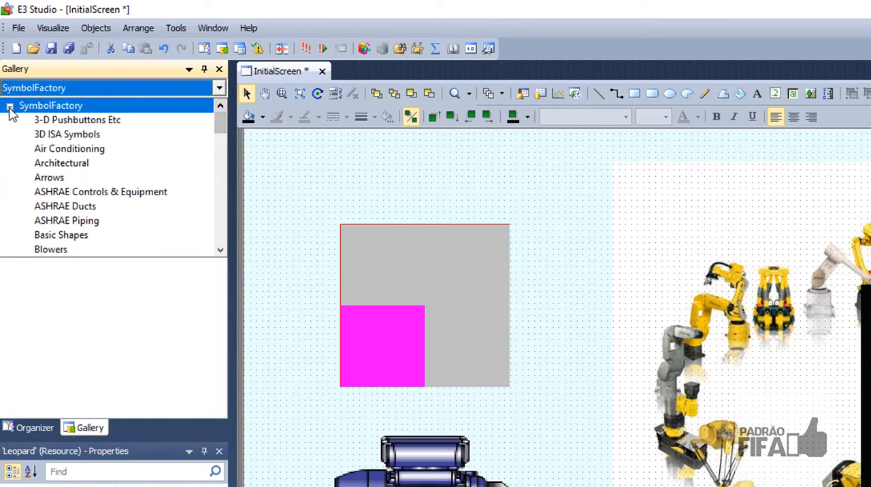
pyautogui.click(9, 107)
pyautogui.click(47, 122)
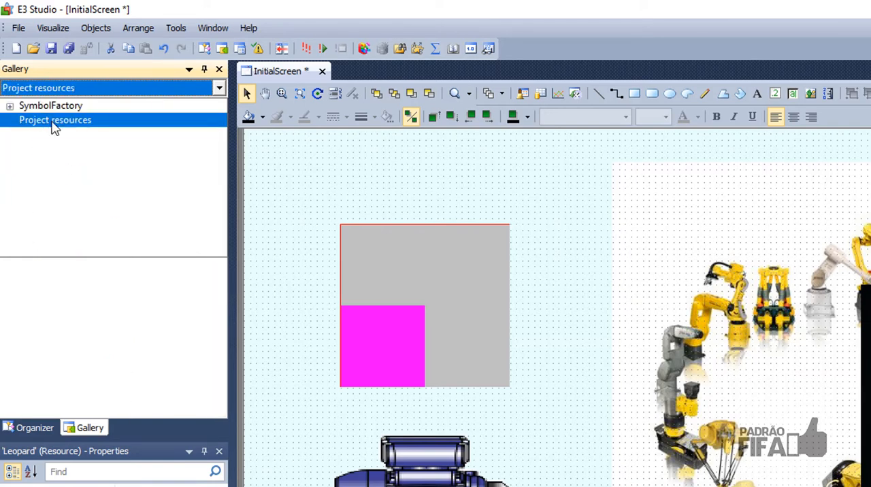
pyautogui.click(53, 124)
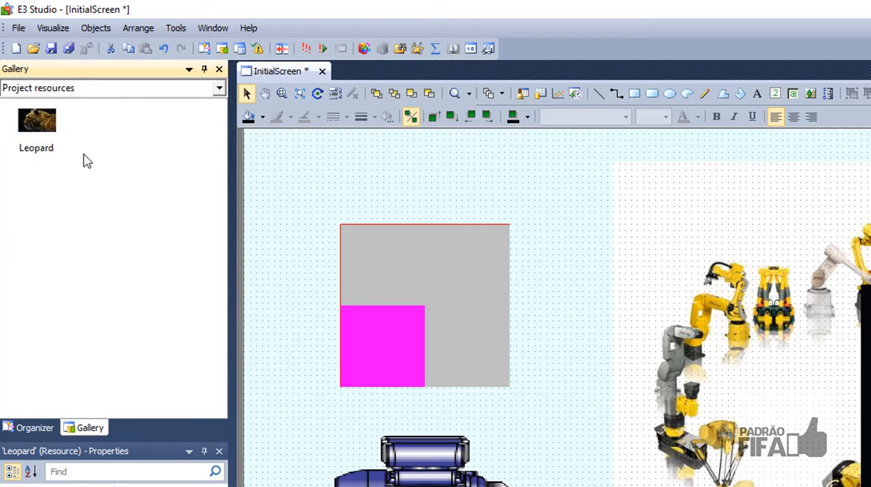
# Place the Leopard project resource on the InitialScreen and shrink it to about 12753 wide and 12144 high
pyautogui.moveTo(42, 129); pyautogui.dragTo(419, 380)
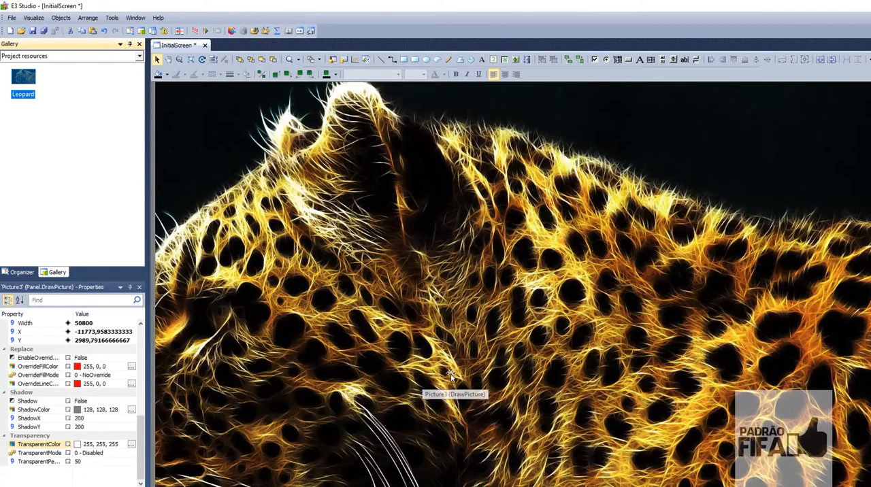
pyautogui.moveTo(688, 242); pyautogui.dragTo(642, 358)
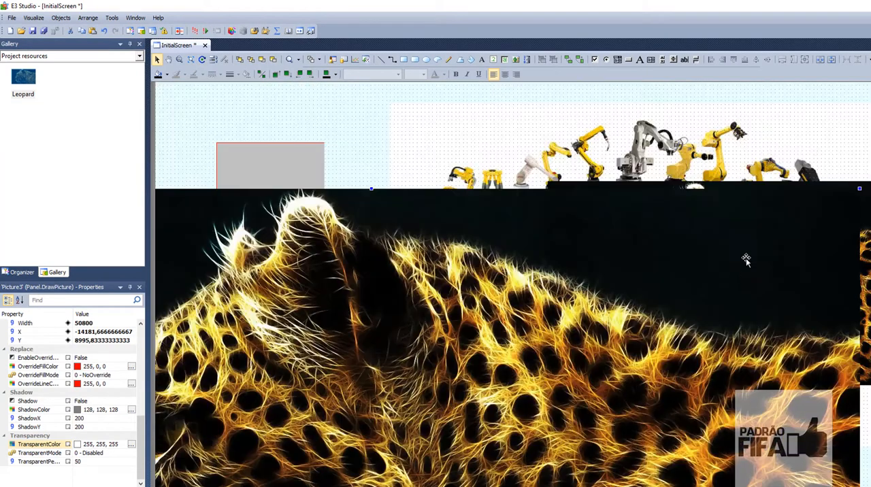
pyautogui.moveTo(860, 188); pyautogui.dragTo(518, 370)
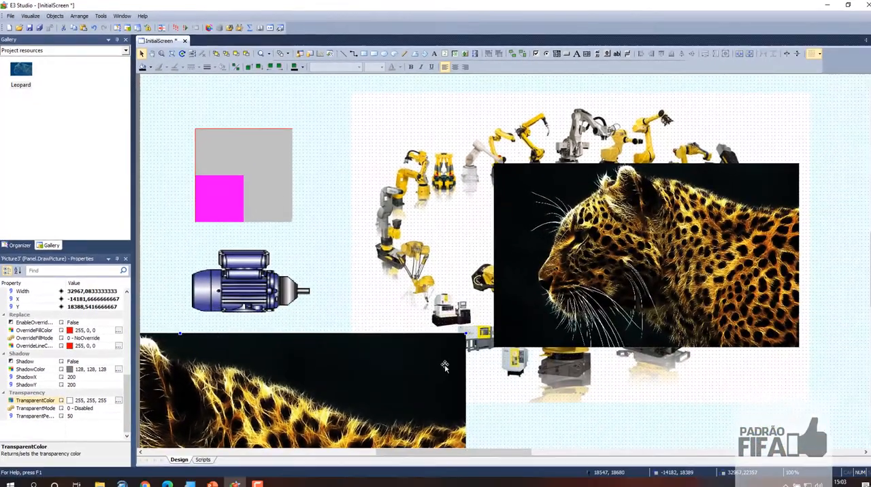
pyautogui.moveTo(445, 366); pyautogui.dragTo(670, 186)
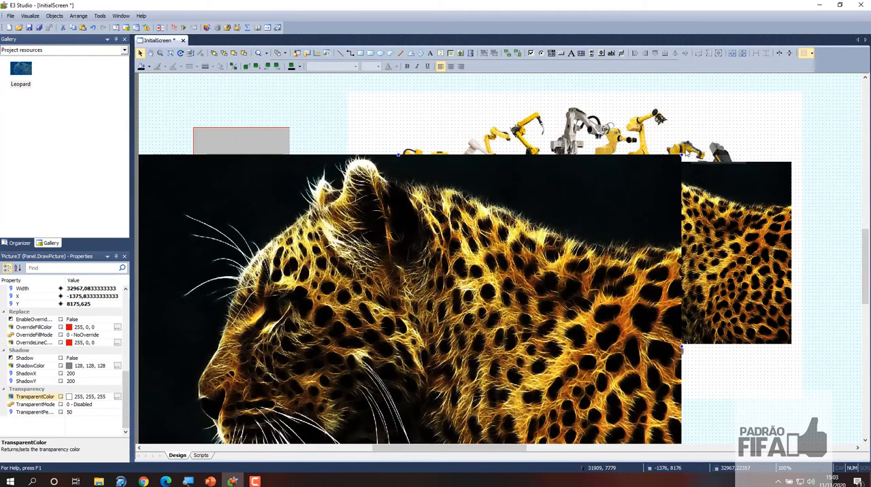
pyautogui.moveTo(681, 155); pyautogui.dragTo(334, 330)
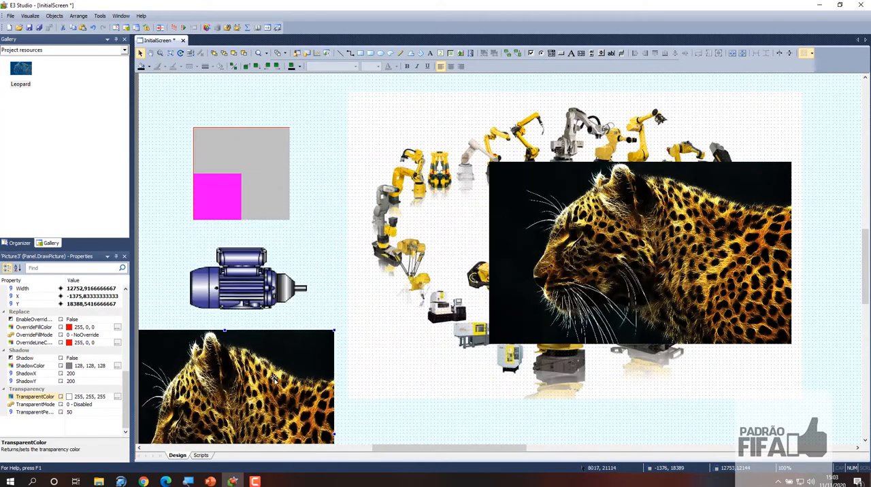
# Resize the new leopard picture to about 11404 by 8943 and place it just below the motor
pyautogui.moveTo(393, 349); pyautogui.dragTo(399, 354)
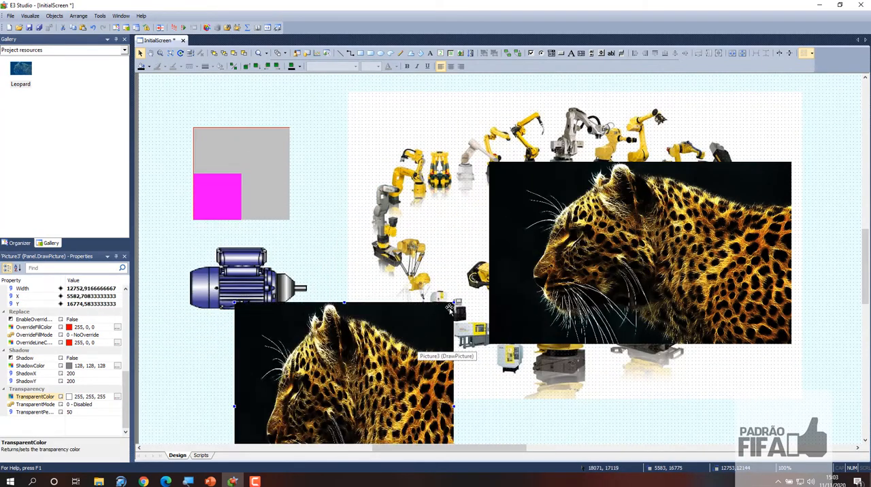
pyautogui.moveTo(455, 304); pyautogui.dragTo(430, 358)
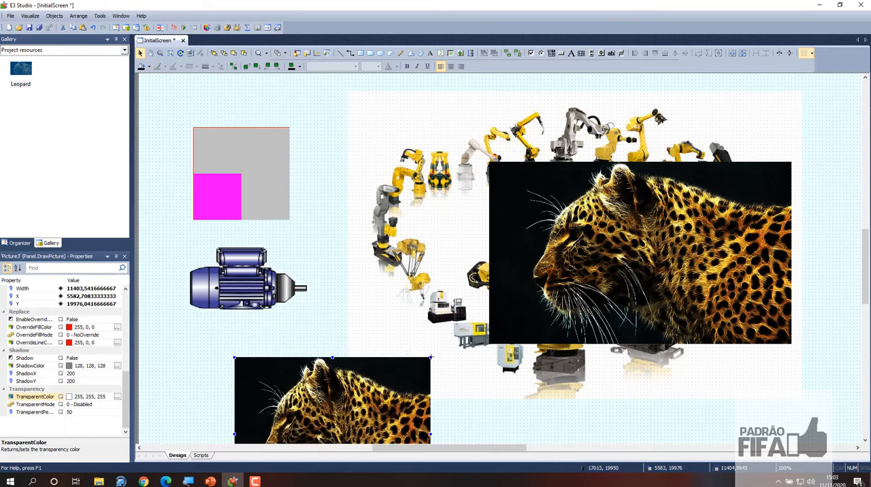
pyautogui.moveTo(383, 404); pyautogui.dragTo(424, 348)
# Move the large leopard picture to about X 22384, Y 5398 and the small one to about X 9975, Y 14975
pyautogui.moveTo(626, 290); pyautogui.dragTo(660, 234)
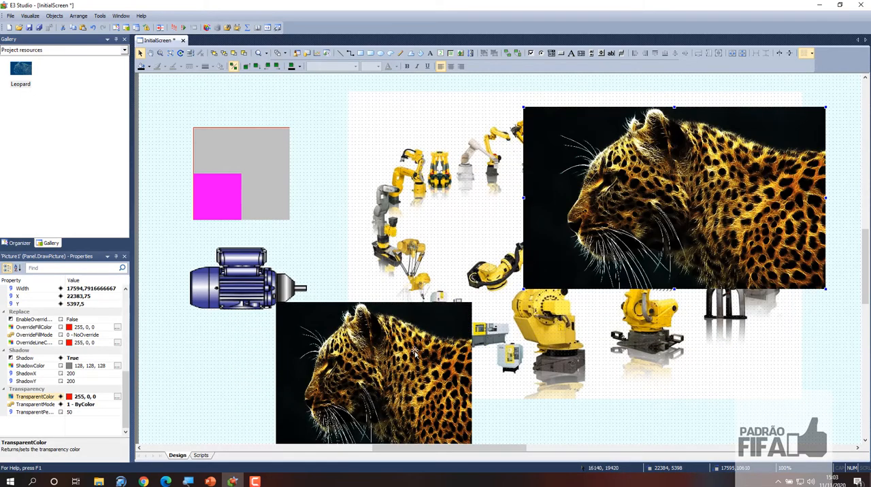
pyautogui.moveTo(415, 355); pyautogui.dragTo(450, 326)
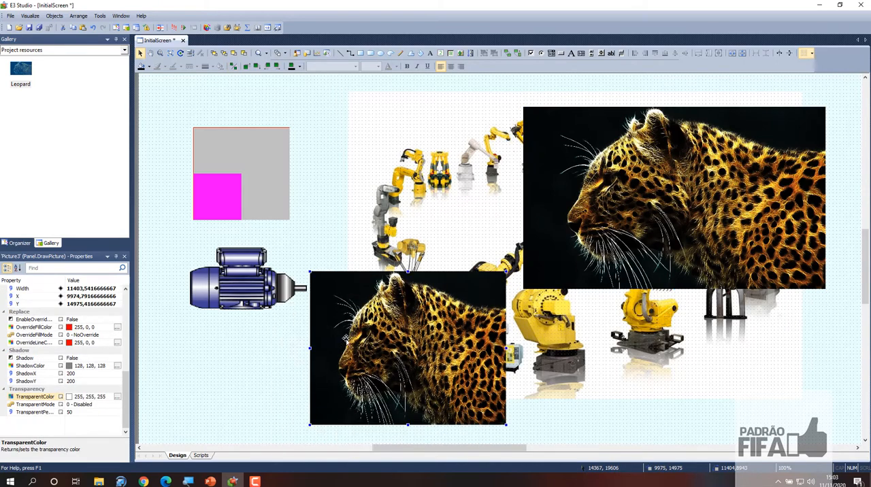
pyautogui.click(260, 300)
pyautogui.doubleClick(259, 299)
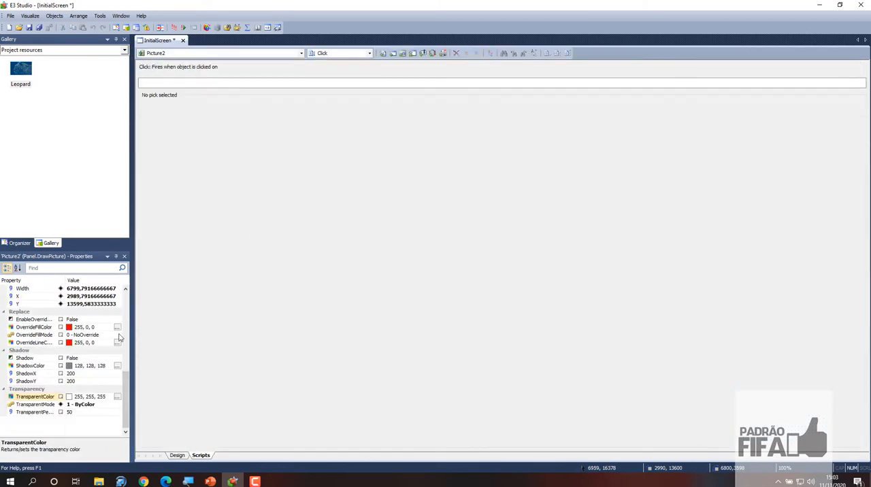
pyautogui.click(178, 456)
# Nudge the small leopard picture slightly right and down, and the large one slightly right and up
pyautogui.click(444, 350)
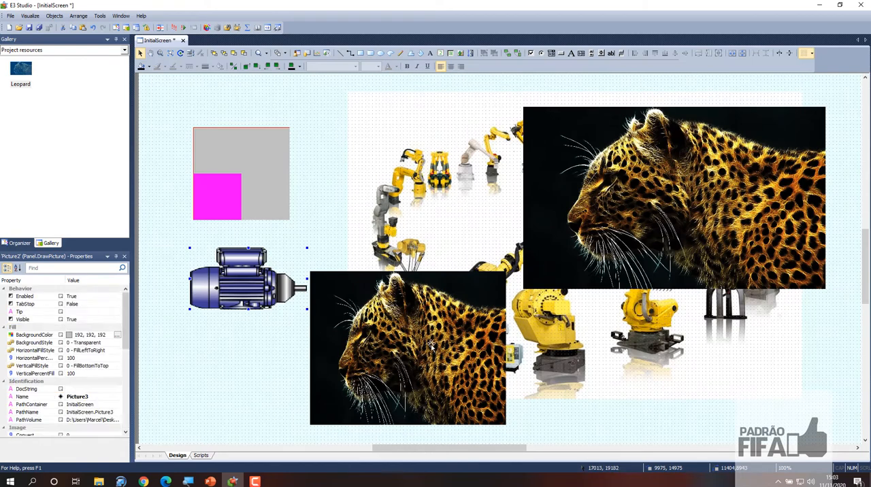
pyautogui.moveTo(444, 349); pyautogui.dragTo(453, 353)
pyautogui.click(582, 348)
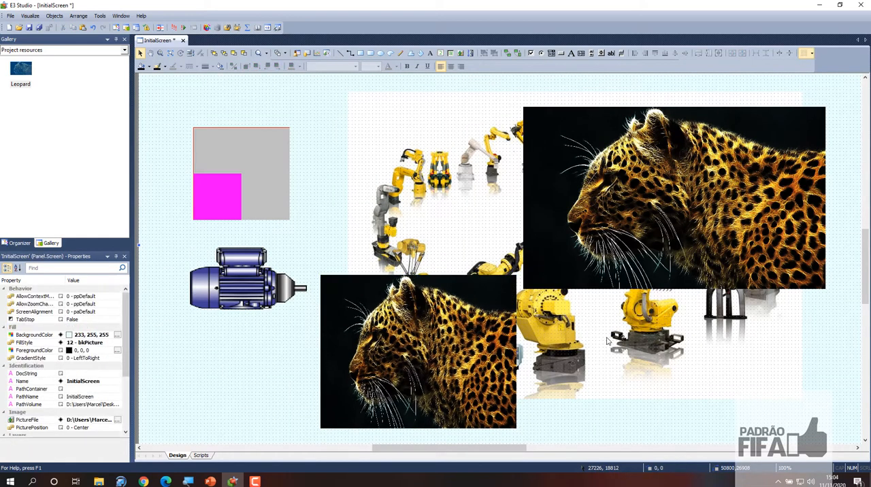
pyautogui.moveTo(655, 221); pyautogui.dragTo(669, 211)
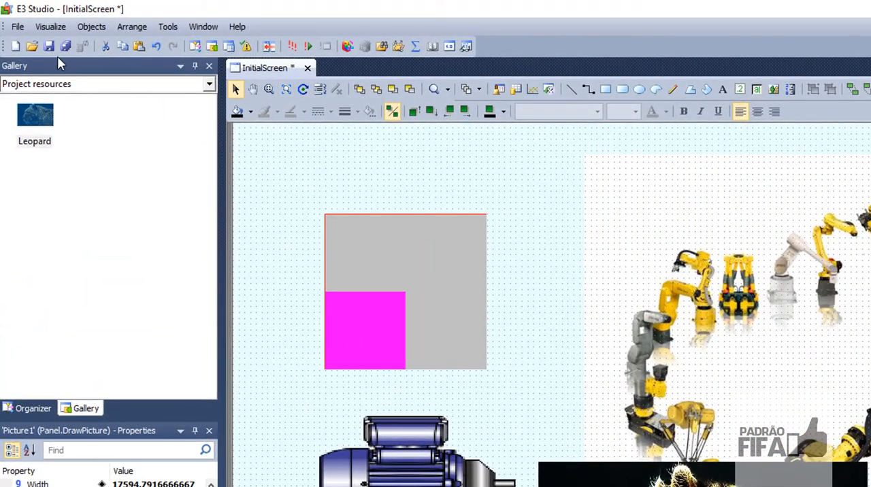
# Save all the project files
pyautogui.click(66, 48)
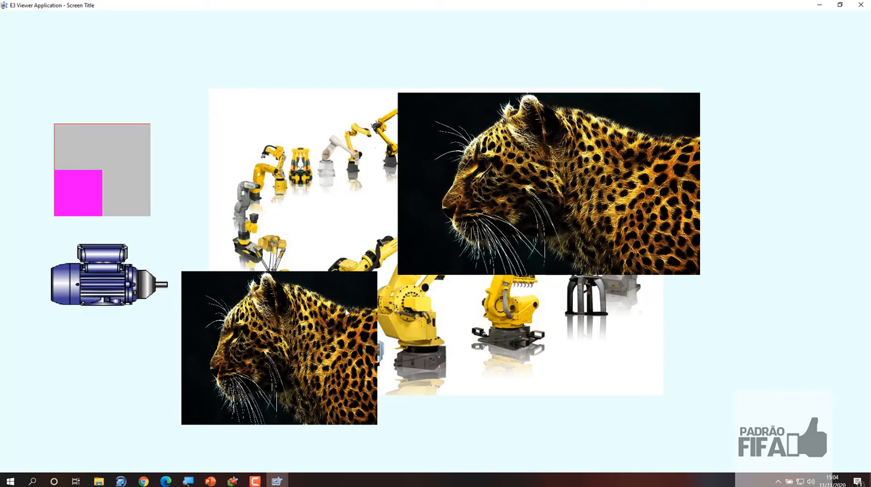
# Close the running viewer application, deselect the large leopard picture on the InitialScreen, and exit E3 Studio
pyautogui.click(861, 5)
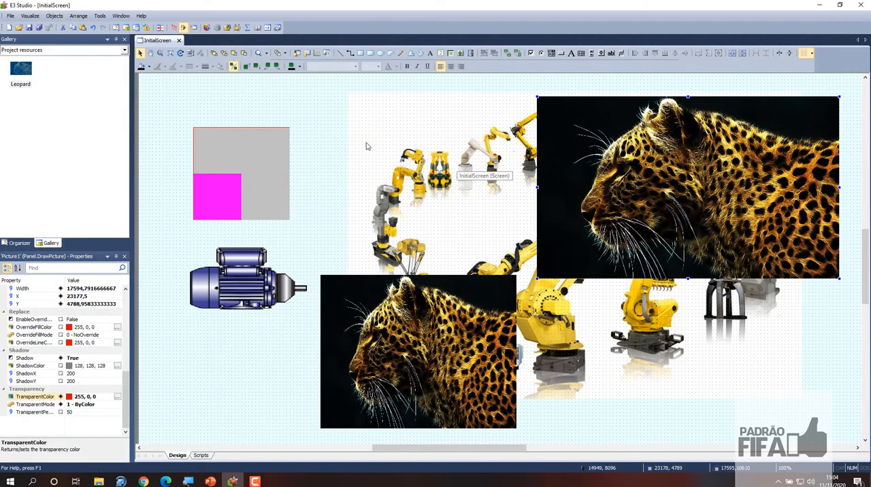
pyautogui.click(319, 144)
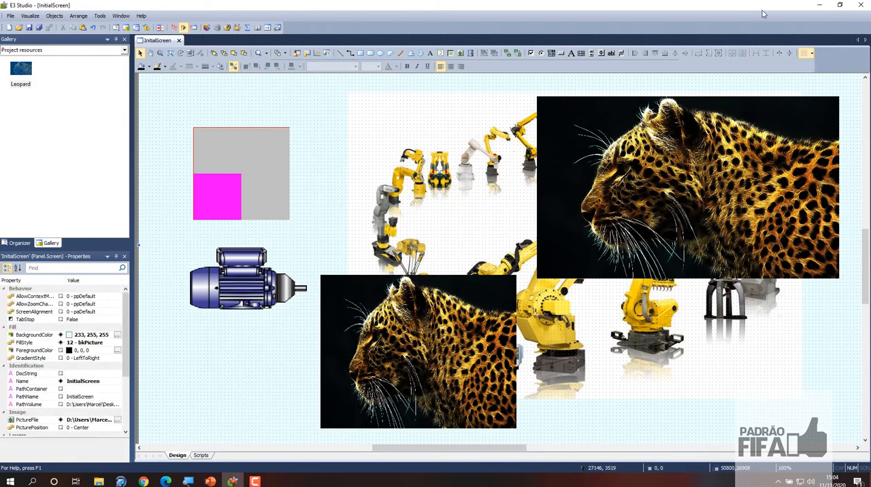
pyautogui.click(861, 5)
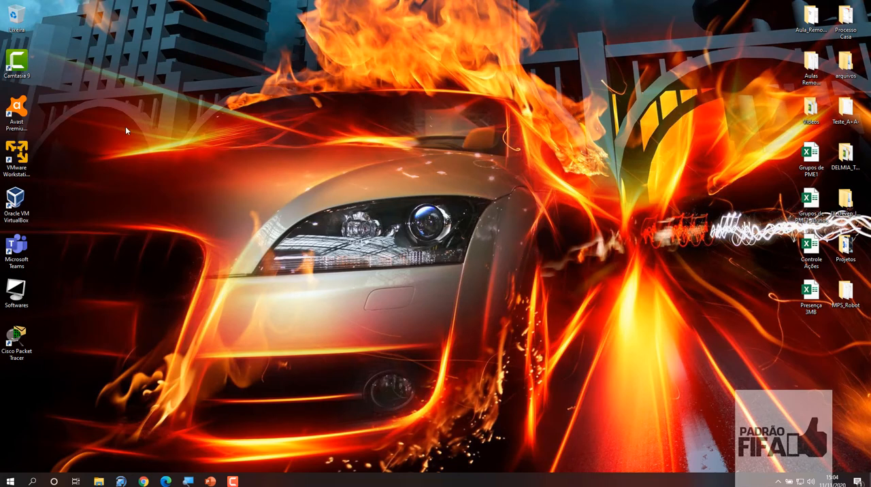
# In File Explorer, delete the Leopard JPG image from the Sistemas Supervisórios folder
pyautogui.moveTo(99, 481)
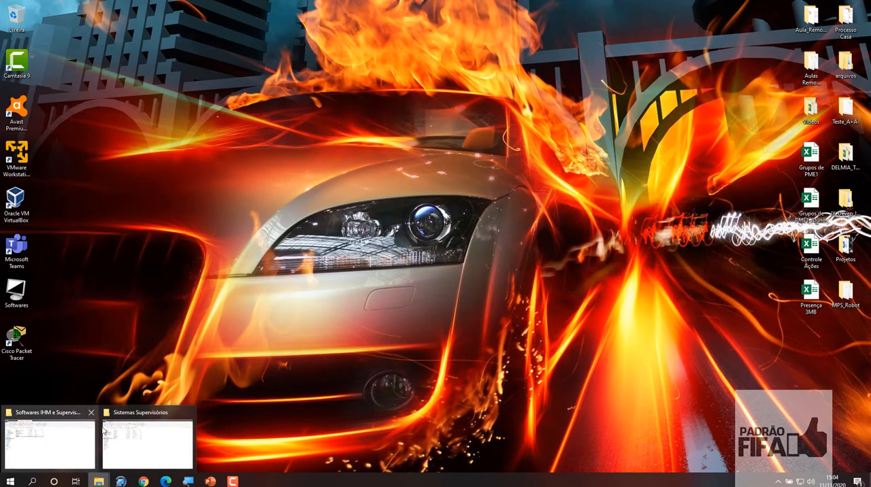
pyautogui.click(136, 442)
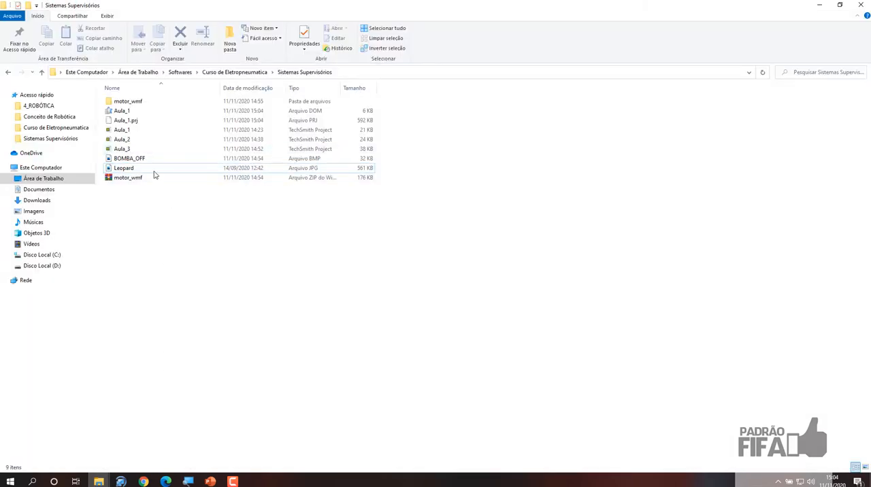
pyautogui.doubleClick(133, 168)
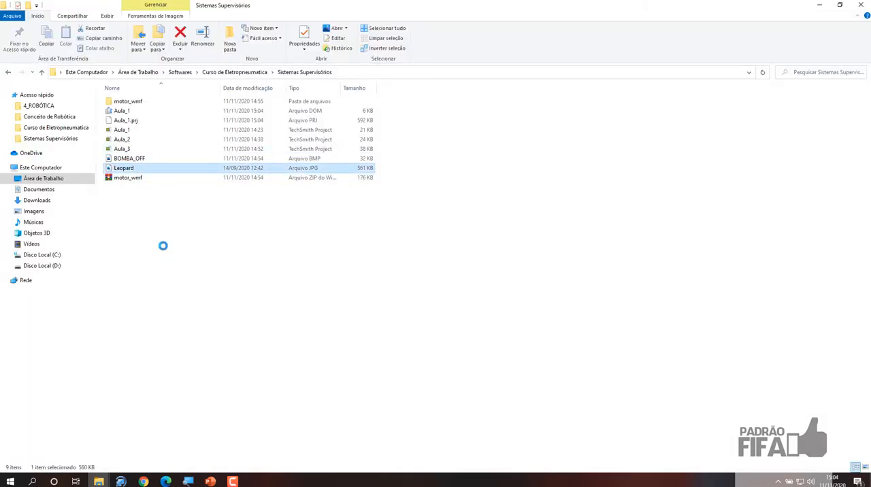
pyautogui.press('Delete')
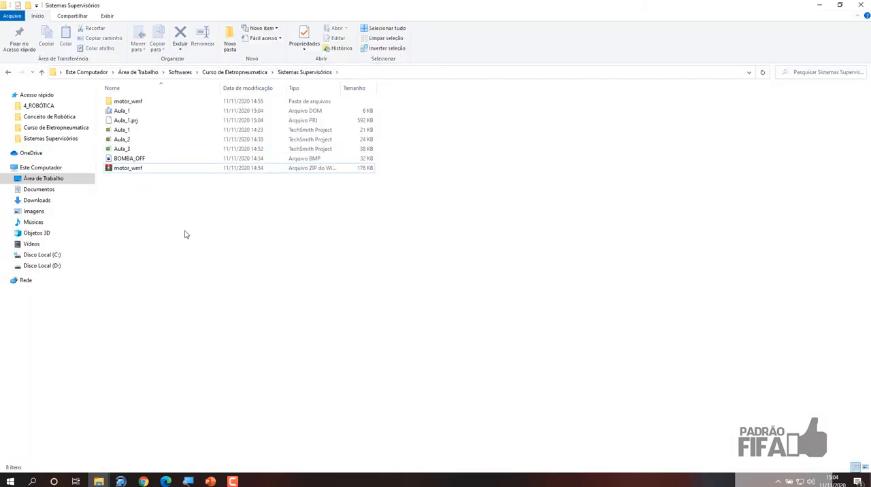
# Reopen the Aula_1 domain file from the folder and run its application in E3 Viewer
pyautogui.doubleClick(138, 113)
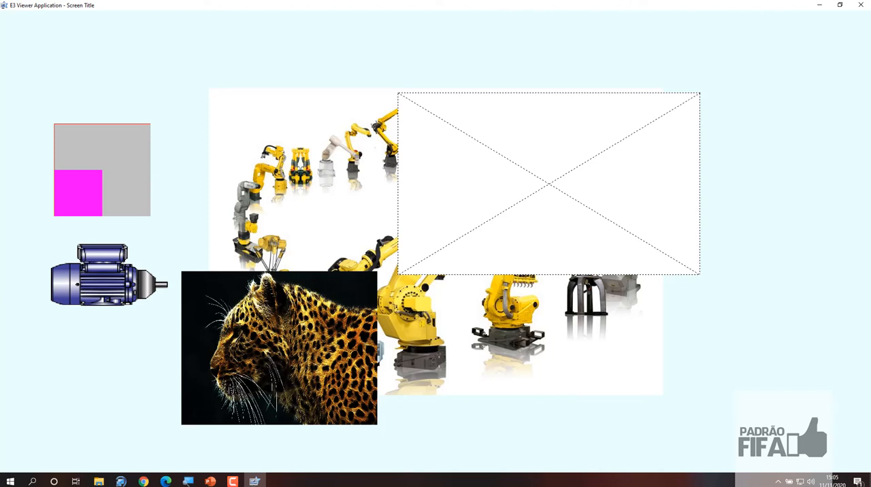
pyautogui.hotkey('alt', 'Tab')
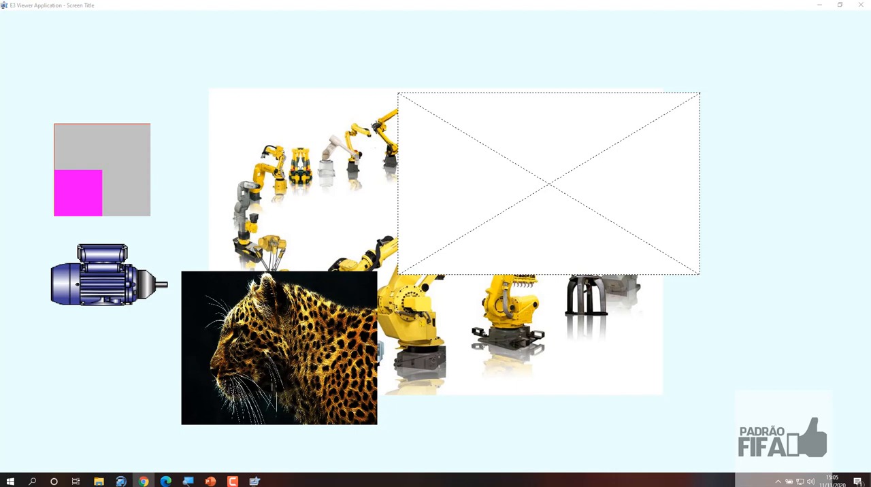